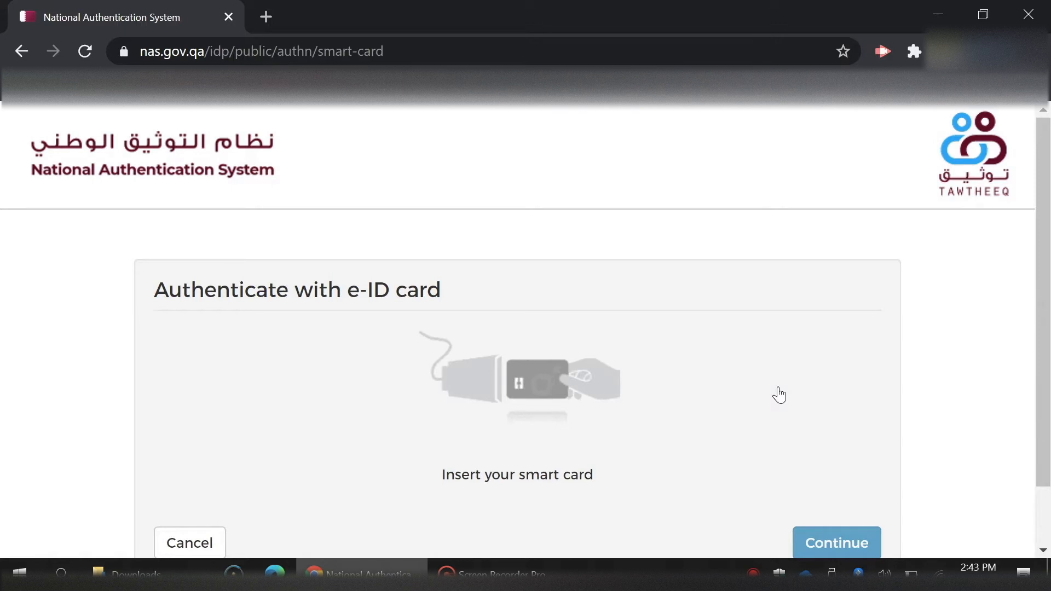
Sign in with the e-ID smart-card PIN and choose the Company user identity.
{"action": "scroll", "coordinate": [780, 395], "scroll_direction": "down", "scroll_amount": 2}
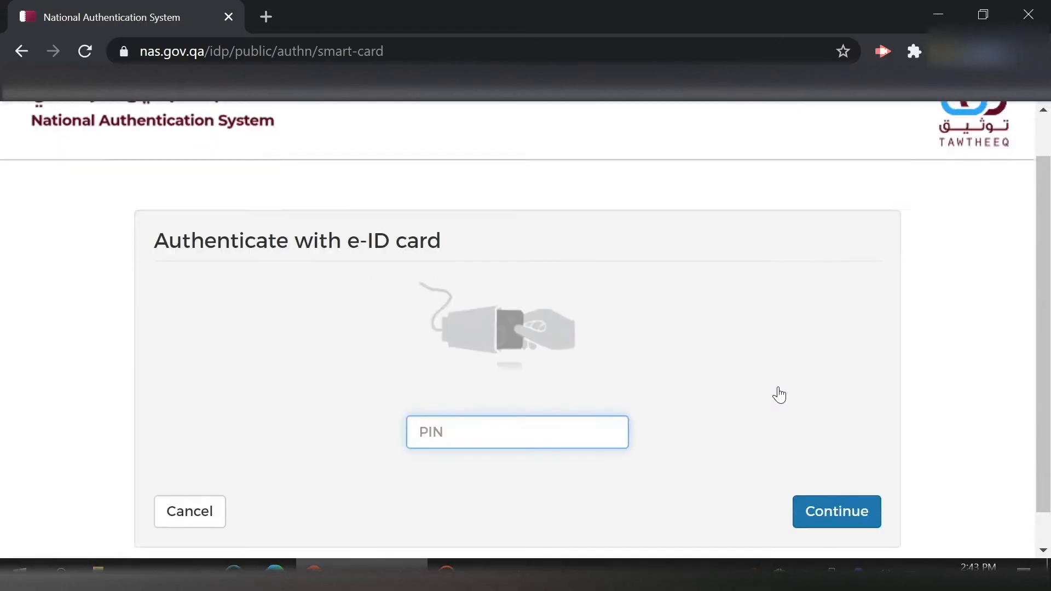
{"action": "type", "text": "1"}
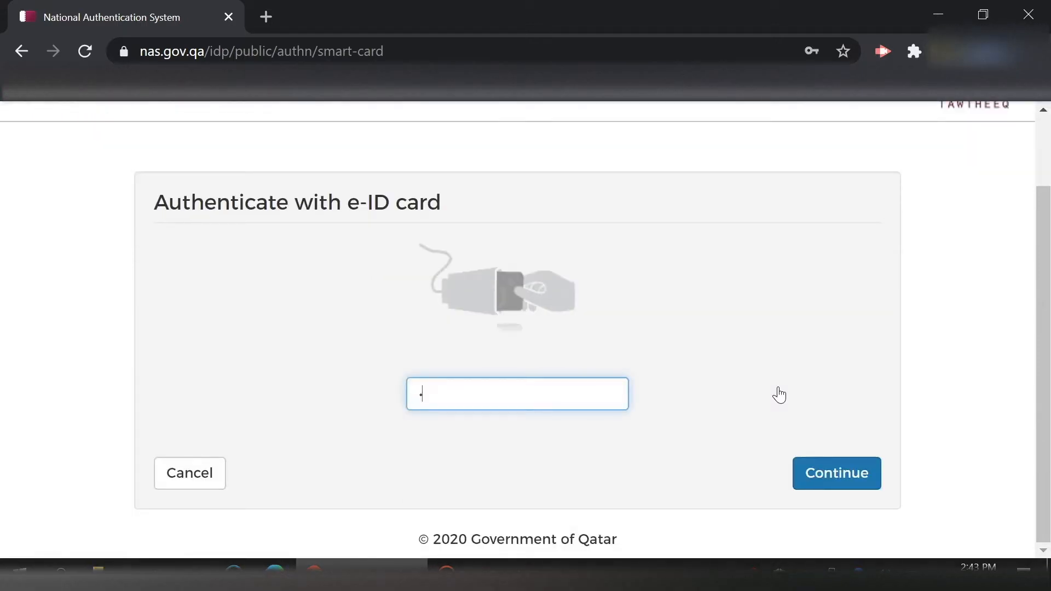
{"action": "type", "text": "234"}
{"action": "left_click", "coordinate": [818, 474]}
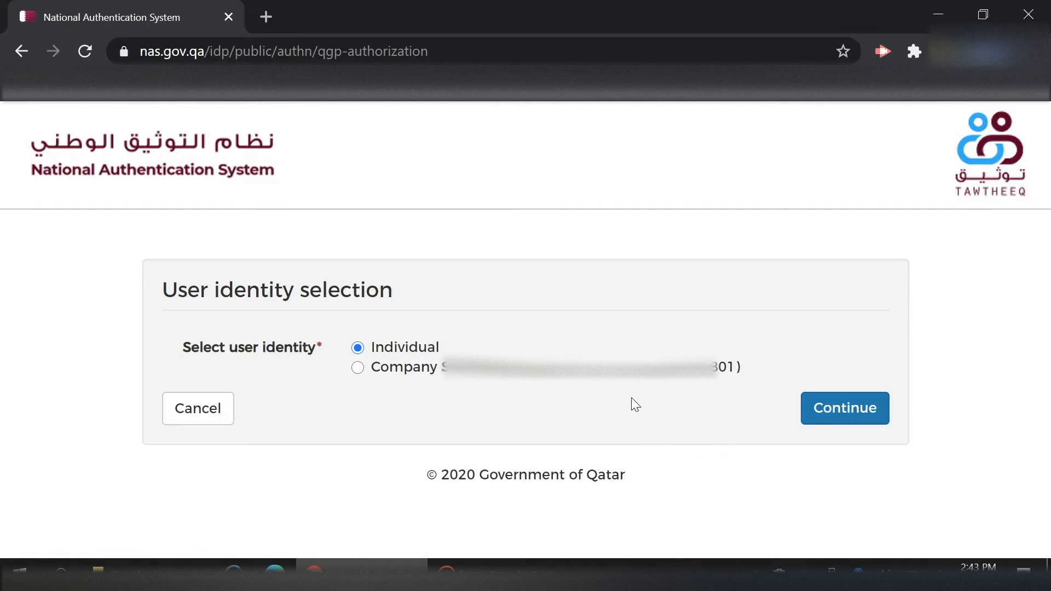
{"action": "left_click", "coordinate": [573, 373]}
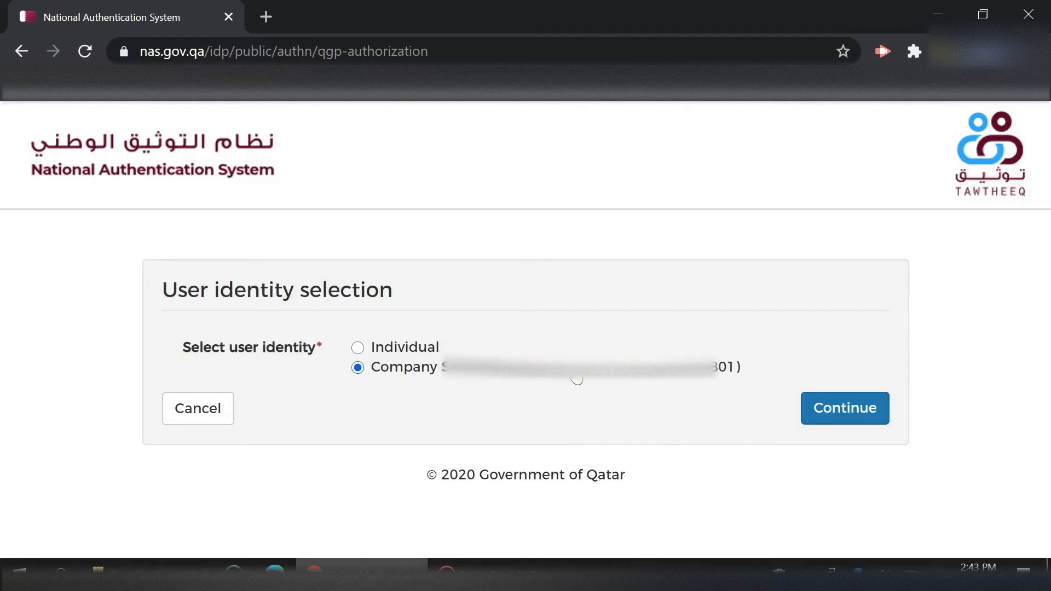
{"action": "left_click", "coordinate": [858, 413]}
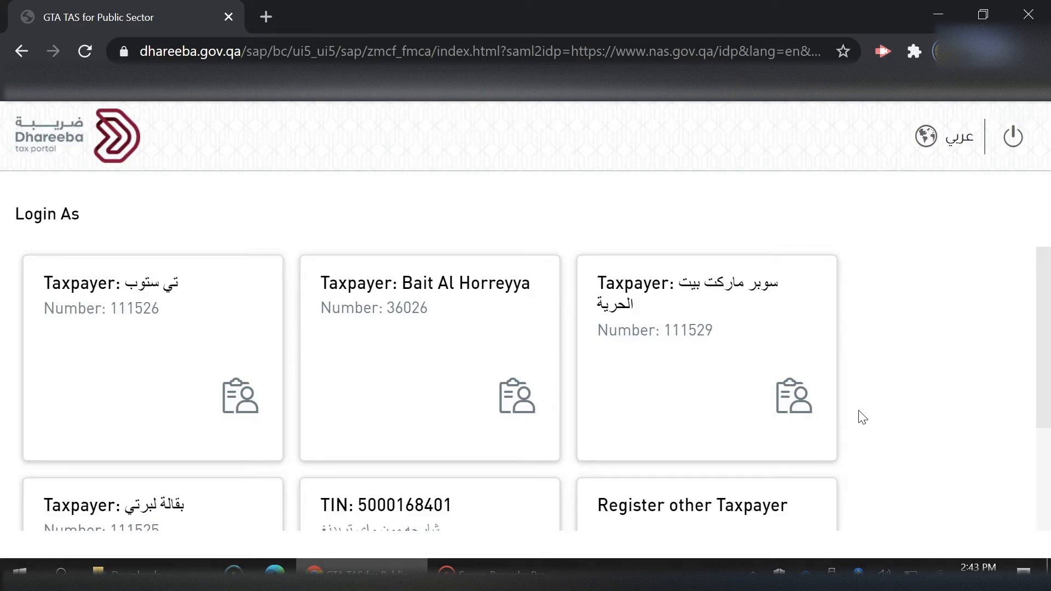
Log in as the company taxpayer and open Amend Registration under My Profile Amendment.
{"action": "left_click", "coordinate": [390, 514]}
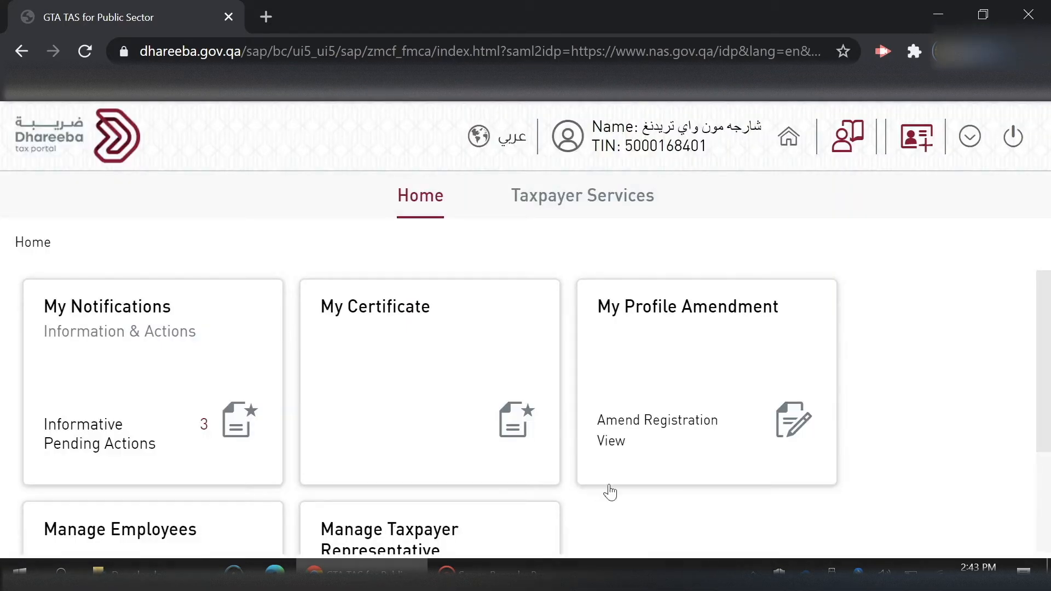
{"action": "left_click", "coordinate": [698, 431]}
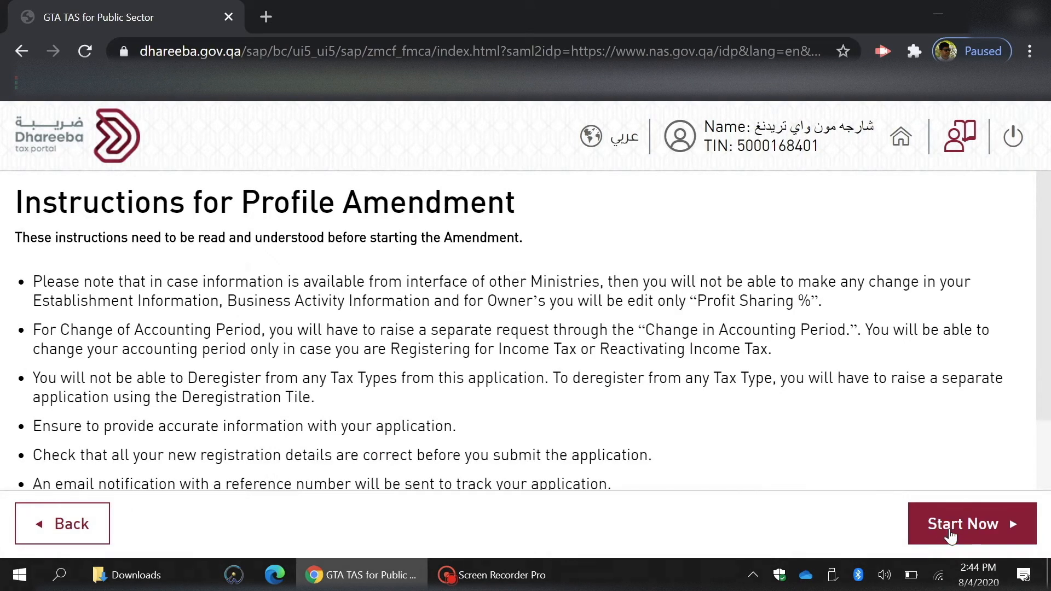
Start the profile amendment and advance through the first steps to the establishment address.
{"action": "left_click", "coordinate": [951, 536]}
{"action": "left_click_drag", "start_coordinate": [1039, 345], "coordinate": [1008, 484]}
{"action": "left_click", "coordinate": [955, 524]}
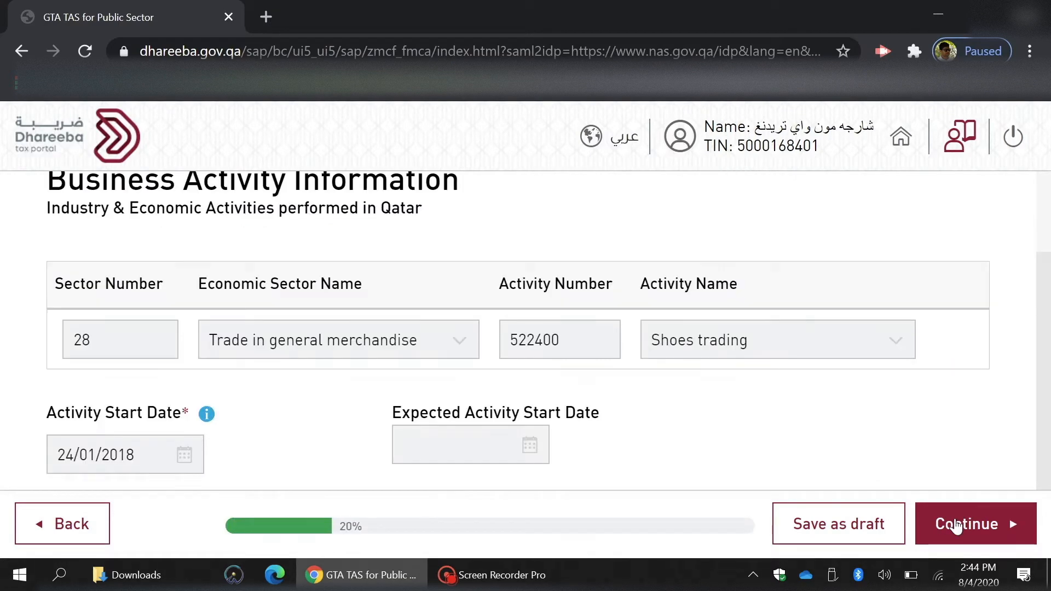
{"action": "left_click_drag", "start_coordinate": [1035, 462], "coordinate": [1035, 377]}
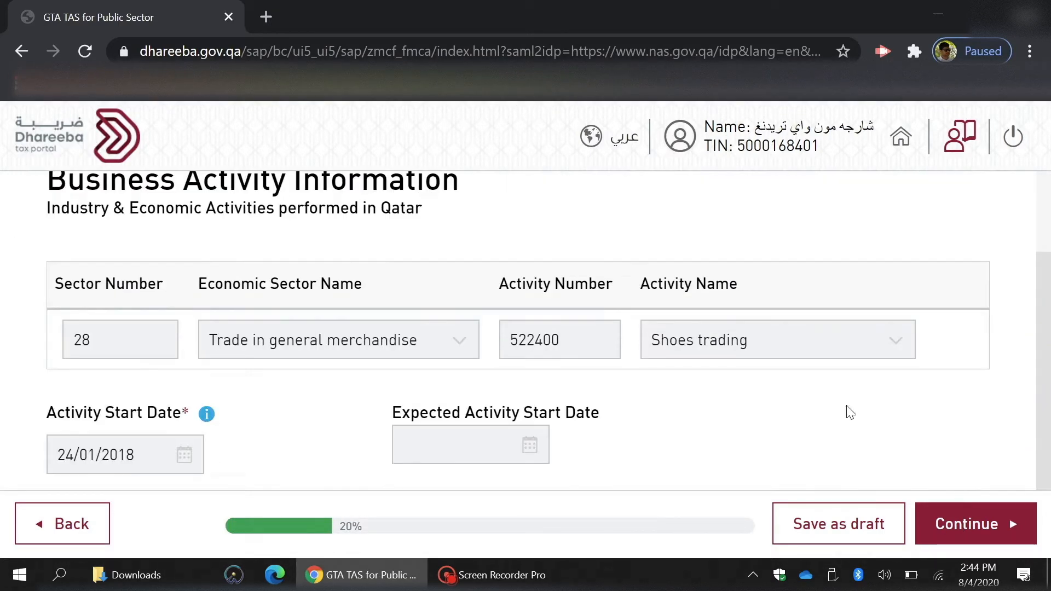
{"action": "left_click", "coordinate": [967, 532]}
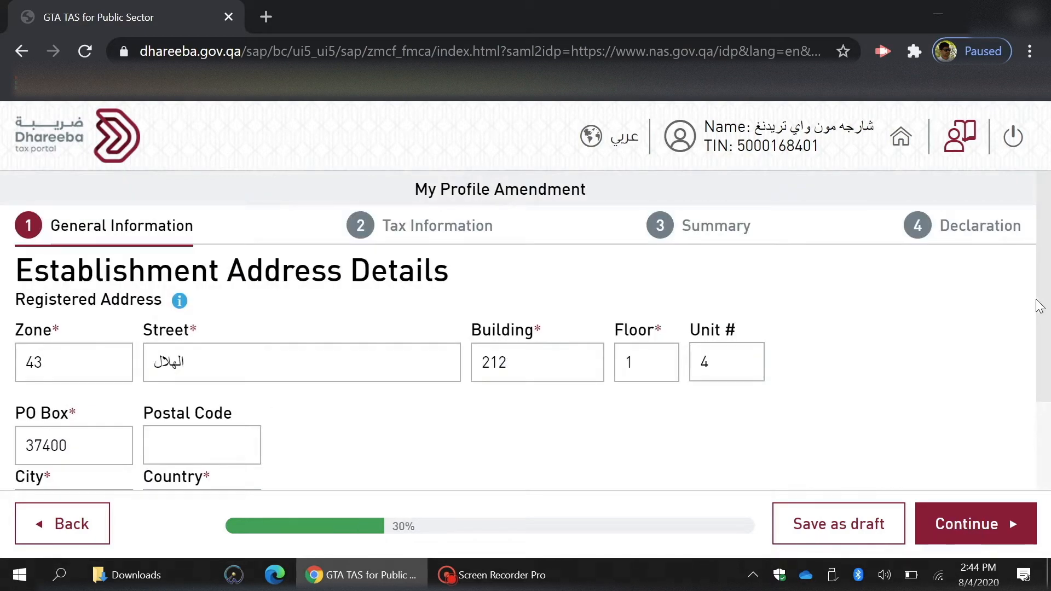
{"action": "left_click_drag", "start_coordinate": [1038, 306], "coordinate": [1034, 419]}
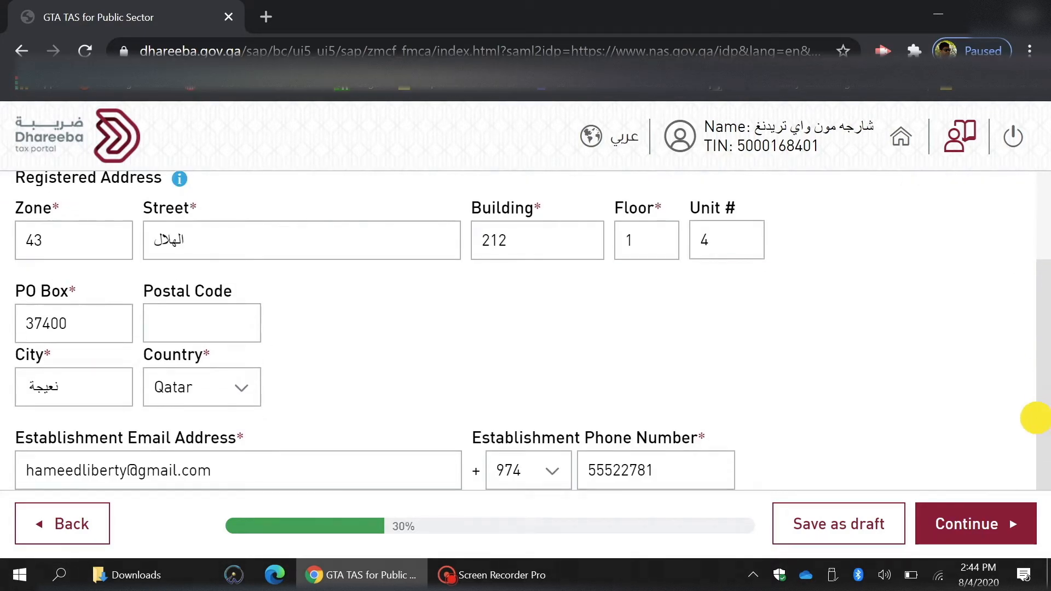
Change the establishment address to PO Box 37 and Unit # 5.
{"action": "left_click", "coordinate": [95, 322]}
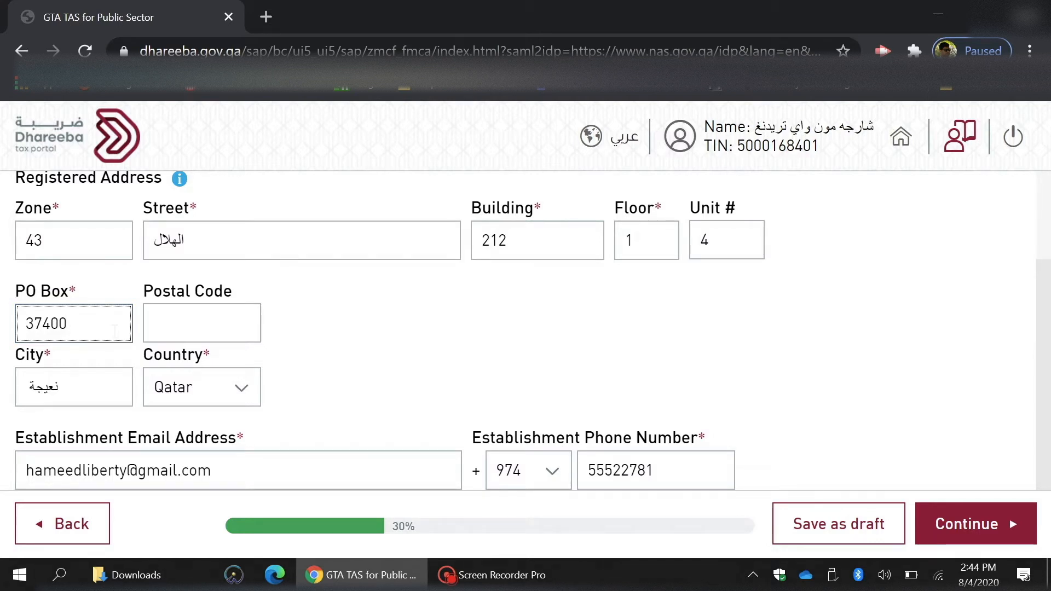
{"action": "key", "text": "BackSpace"}
{"action": "key", "text": "BackSpace"}
{"action": "key", "text": "BackSpace"}
{"action": "key", "text": "BackSpace"}
{"action": "key", "text": "BackSpace"}
{"action": "type", "text": "37"}
{"action": "left_click", "coordinate": [737, 244]}
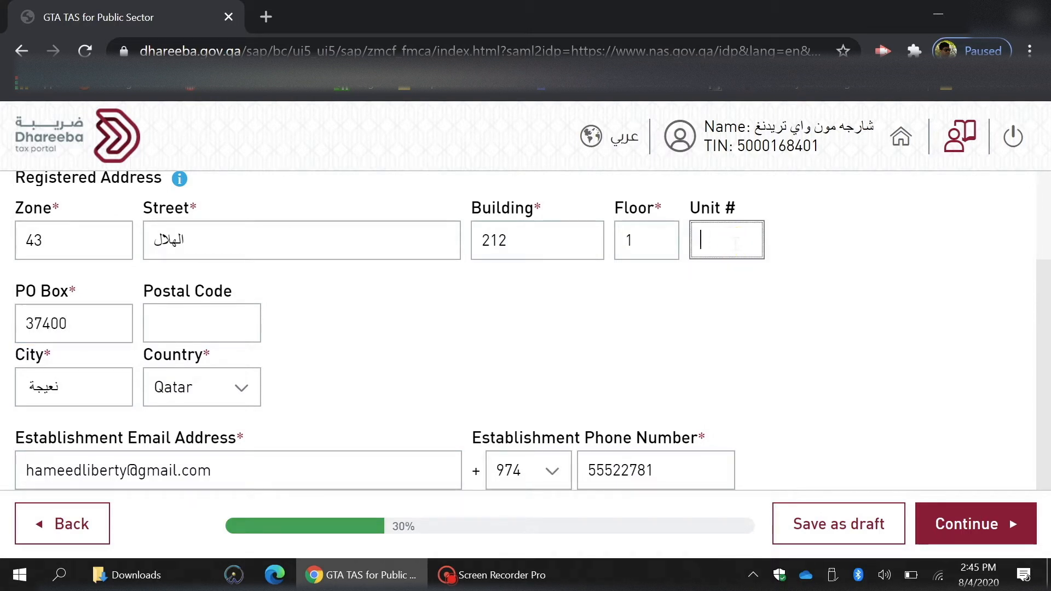
{"action": "type", "text": "5"}
{"action": "left_click", "coordinate": [1001, 527]}
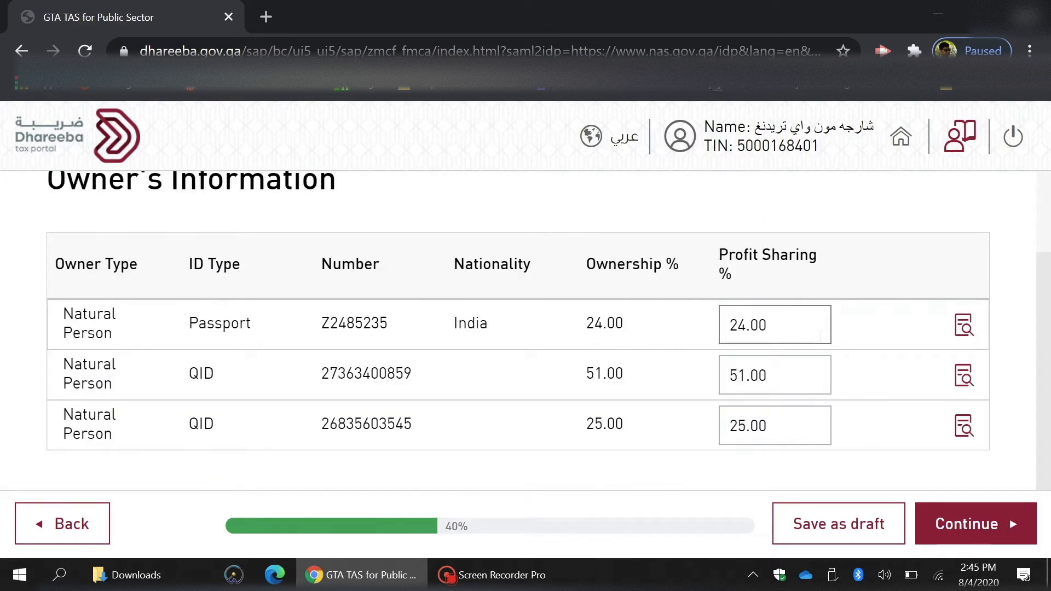
Review the three owners' profit-sharing values and continue past Owner's Information.
{"action": "left_click", "coordinate": [803, 326]}
{"action": "left_click", "coordinate": [786, 372]}
{"action": "left_click", "coordinate": [788, 419]}
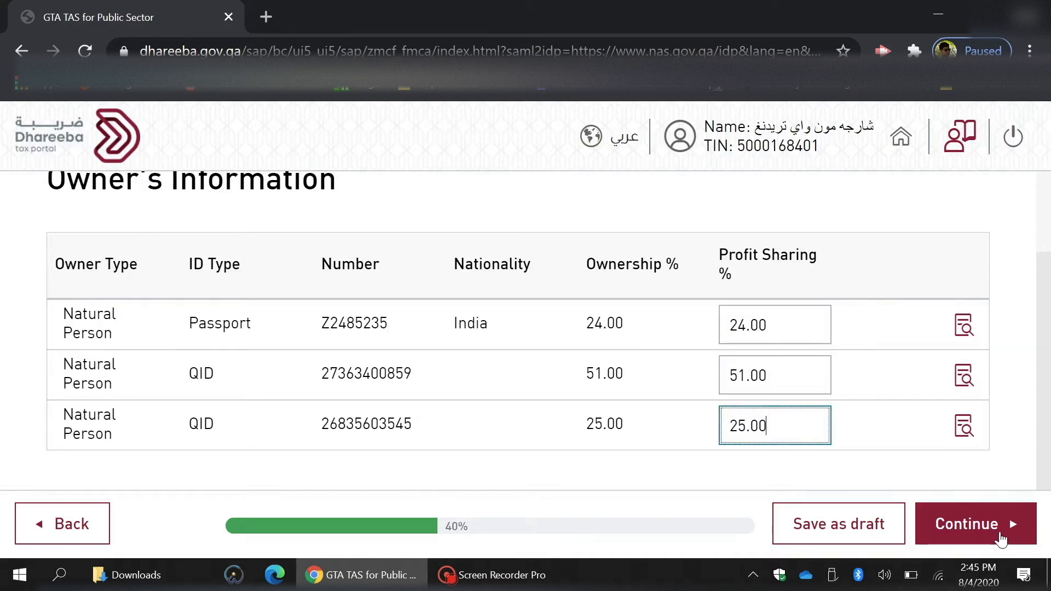
{"action": "left_click", "coordinate": [1003, 530]}
Enter Manager as the contact person's Position and check the Mobile Number.
{"action": "scroll", "coordinate": [1040, 285], "scroll_direction": "down", "scroll_amount": 6}
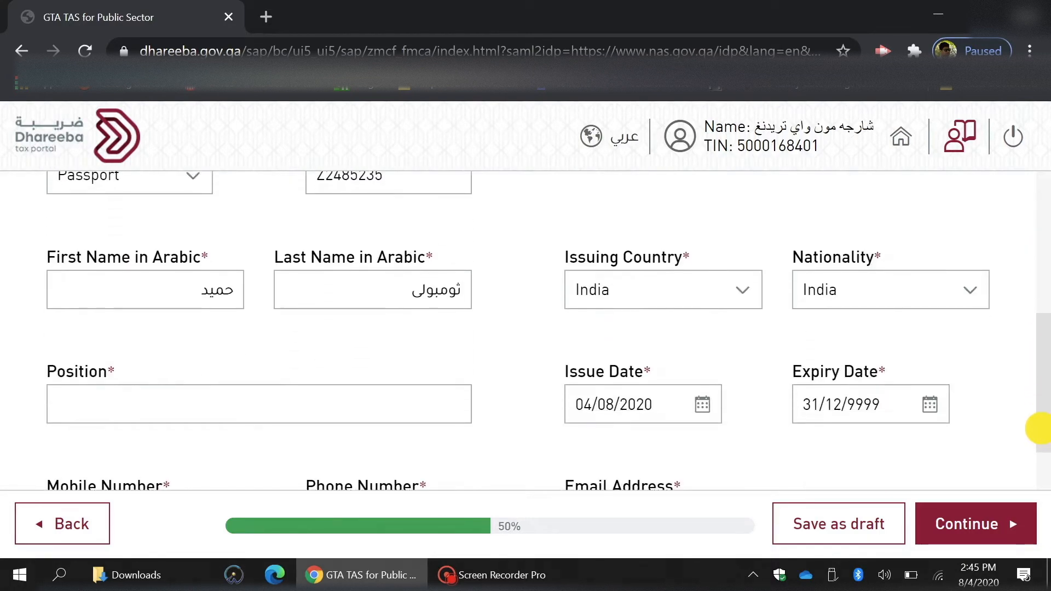
{"action": "left_click", "coordinate": [351, 331]}
{"action": "type", "text": "Manager"}
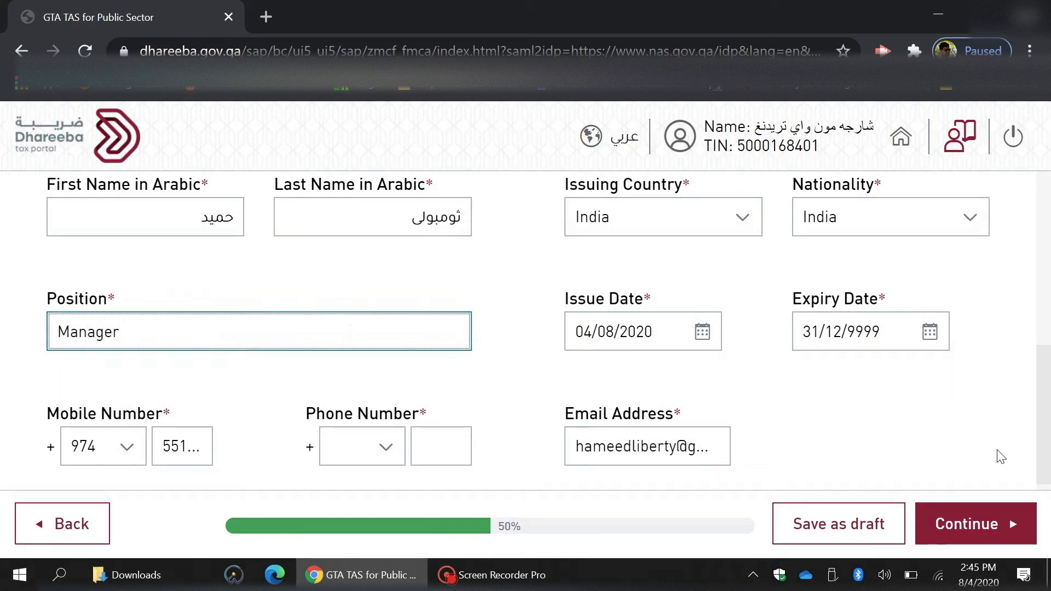
{"action": "left_click", "coordinate": [441, 446]}
{"action": "left_click", "coordinate": [192, 446]}
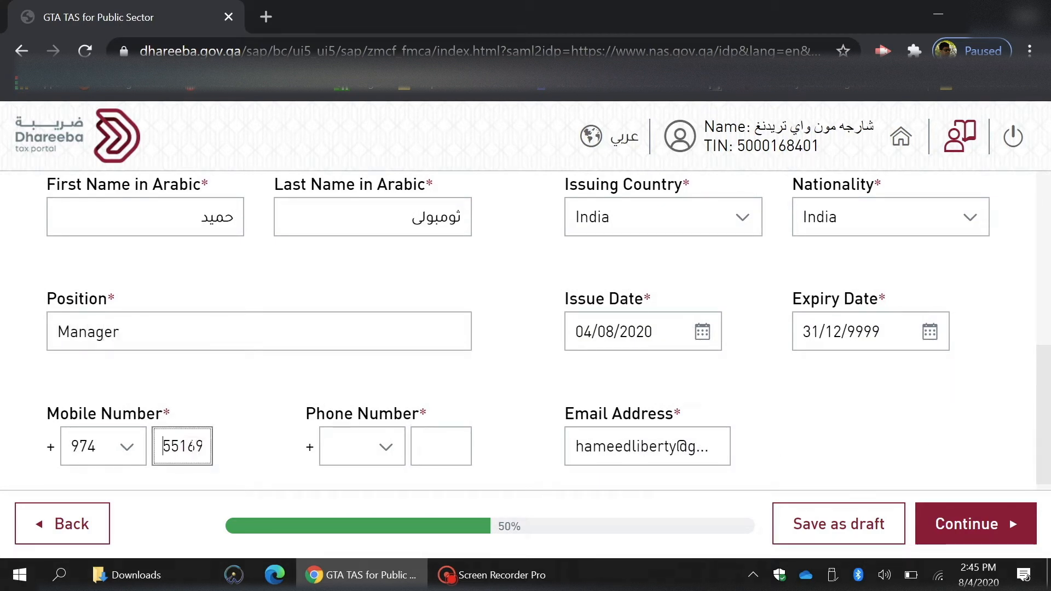
{"action": "key", "text": "Right"}
{"action": "key", "text": "Right"}
{"action": "key", "text": "Right"}
{"action": "key", "text": "Right"}
{"action": "key", "text": "Right"}
{"action": "key", "text": "Right"}
{"action": "key", "text": "Right"}
Enter the contact's phone number under the Qatar 974 code, fixing the validation error.
{"action": "left_click", "coordinate": [434, 450]}
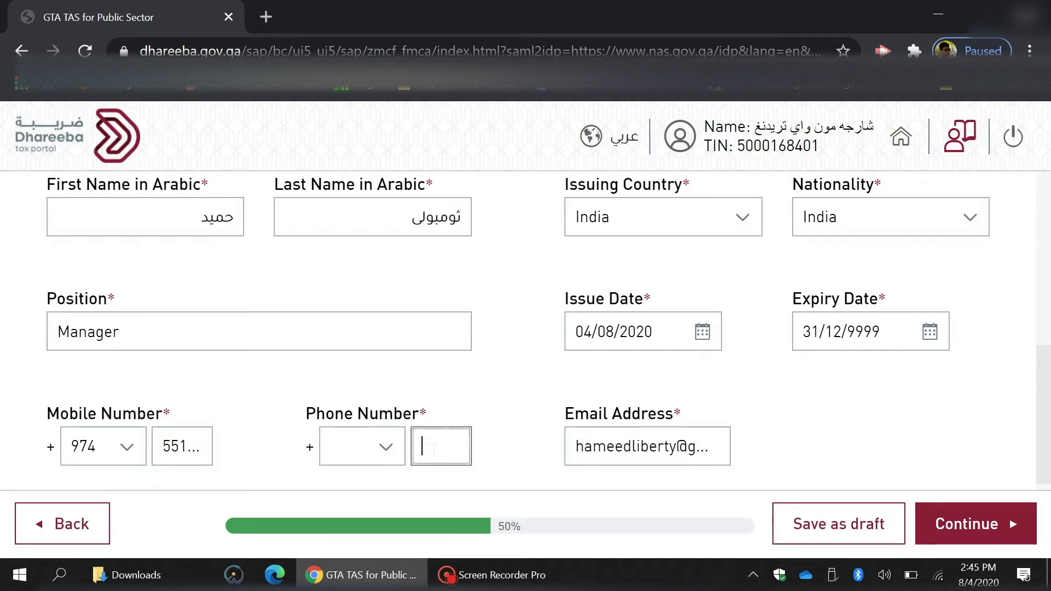
{"action": "left_click", "coordinate": [387, 445]}
{"action": "type", "text": "Qatar"}
{"action": "left_click", "coordinate": [359, 488]}
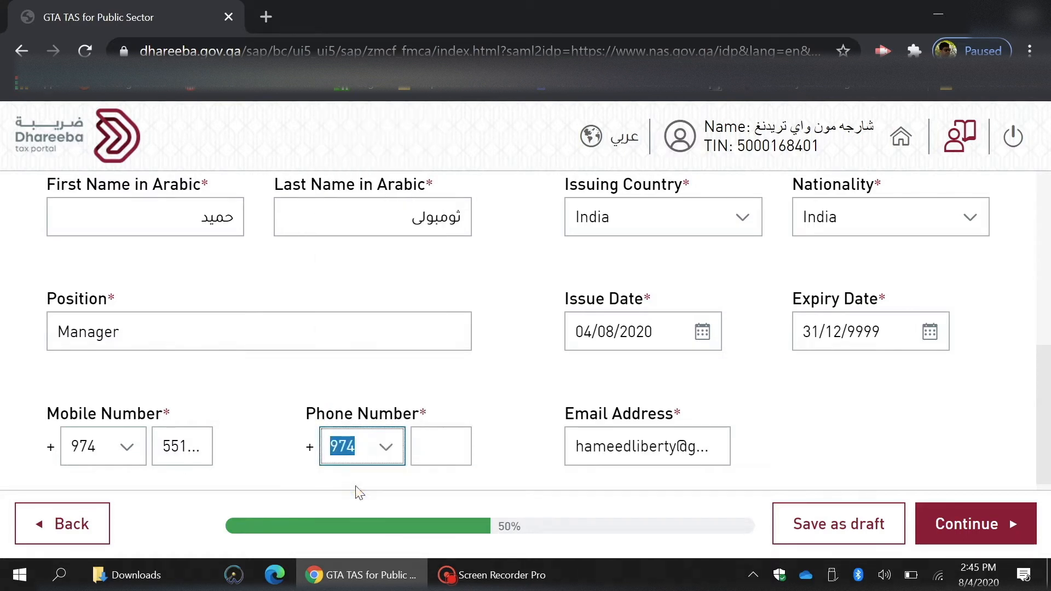
{"action": "left_click", "coordinate": [1002, 527]}
{"action": "left_click", "coordinate": [650, 382]}
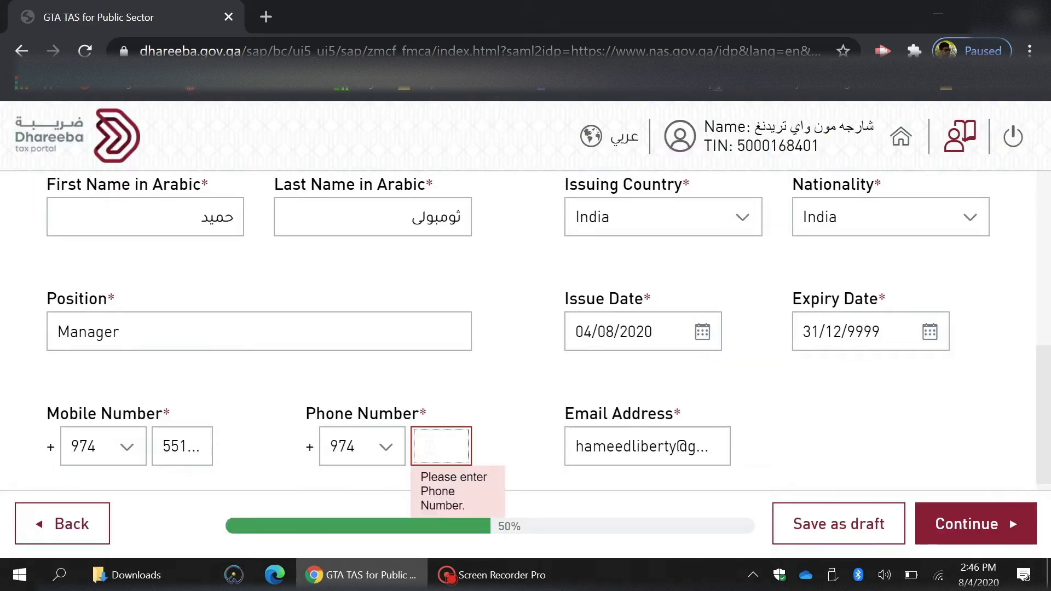
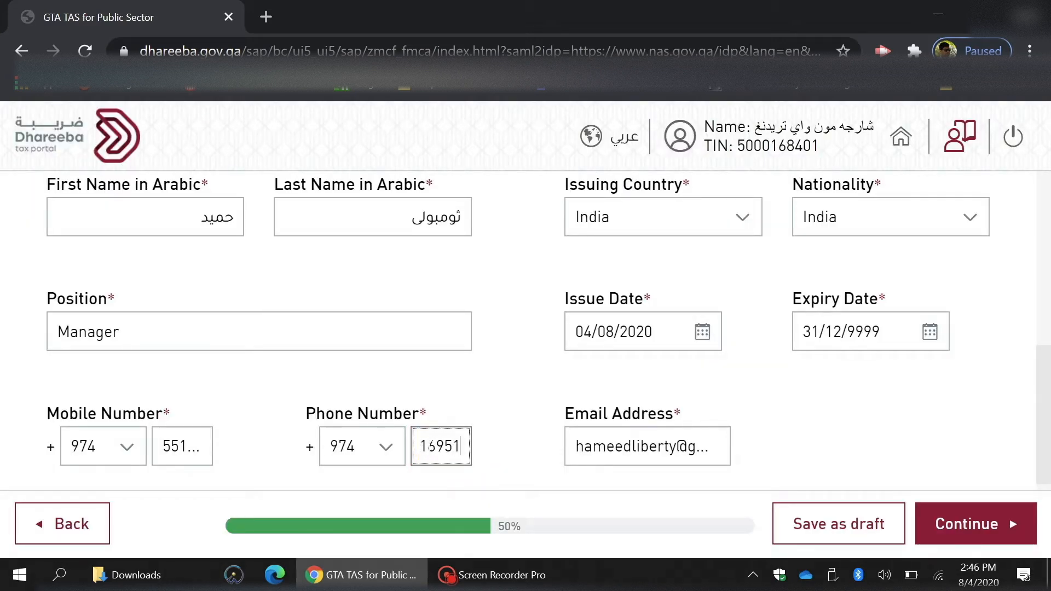
{"action": "left_click", "coordinate": [1009, 528]}
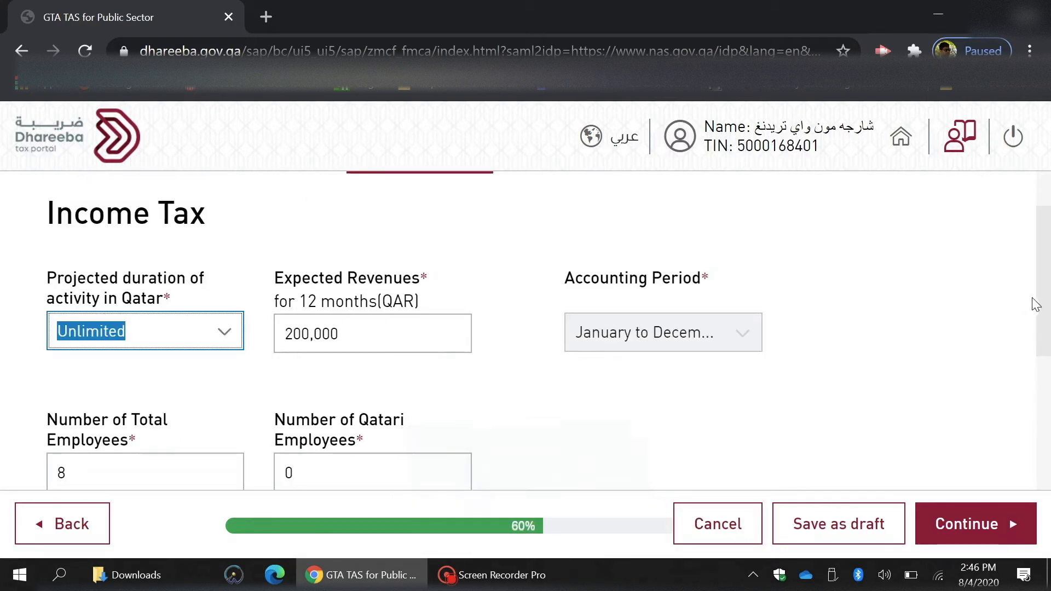
Change Expected Revenues for 12 months to 250,000 QAR.
{"action": "scroll", "coordinate": [1041, 296], "scroll_direction": "down", "scroll_amount": 3}
{"action": "key", "text": "Tab"}
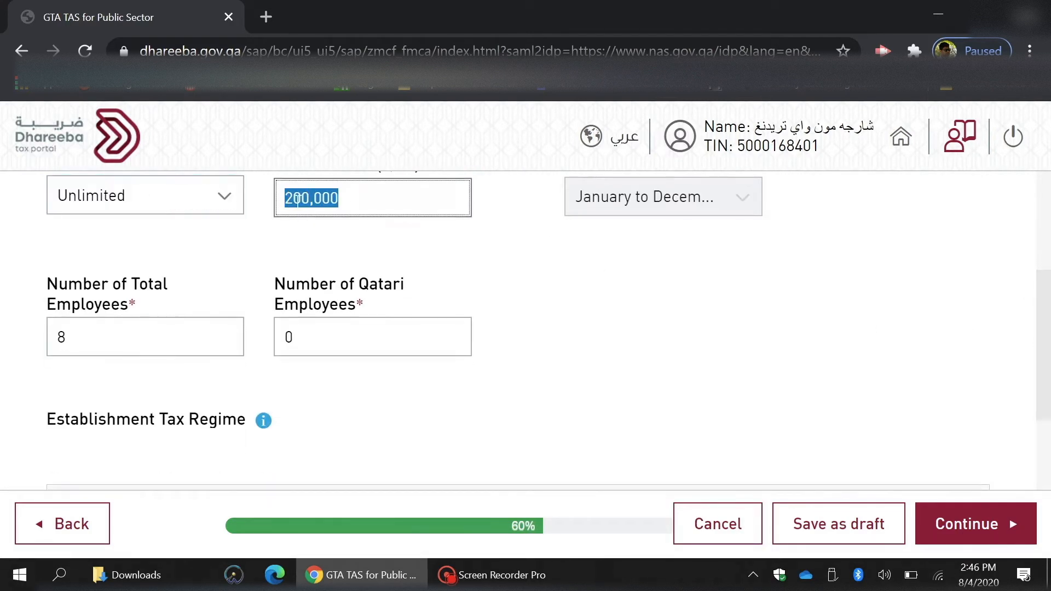
{"action": "type", "text": "250000"}
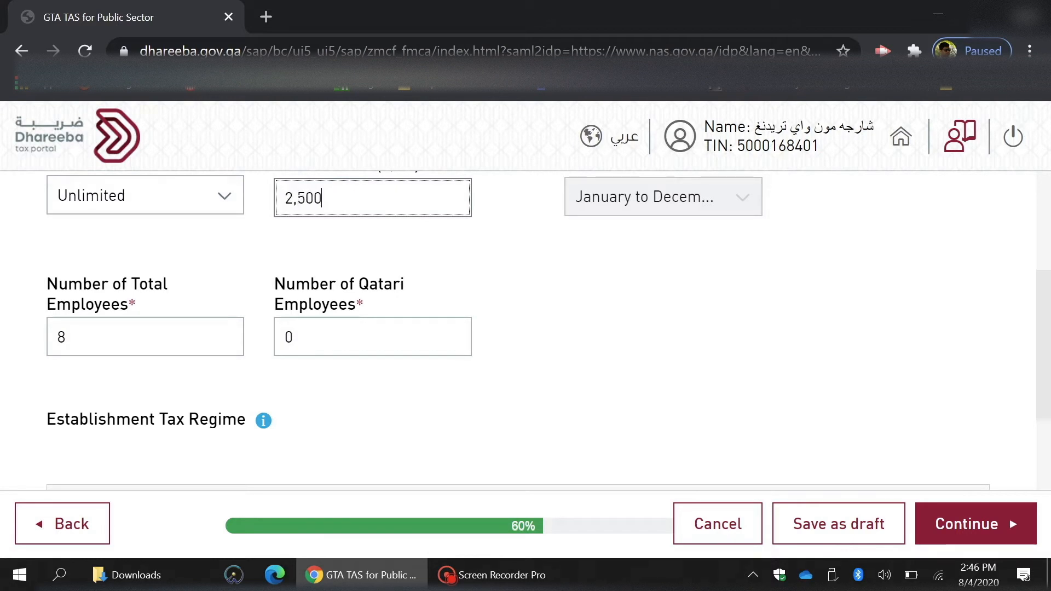
{"action": "left_click", "coordinate": [977, 533]}
Answer No to being an importer and to producing excise goods, and save.
{"action": "left_click", "coordinate": [452, 334]}
{"action": "left_click", "coordinate": [102, 336]}
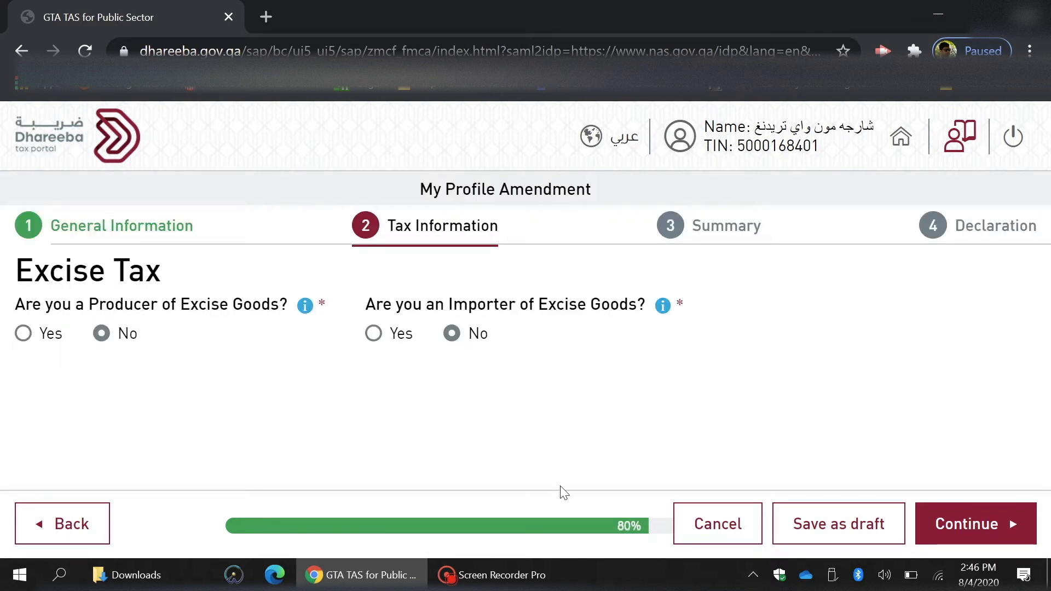
{"action": "left_click", "coordinate": [977, 532]}
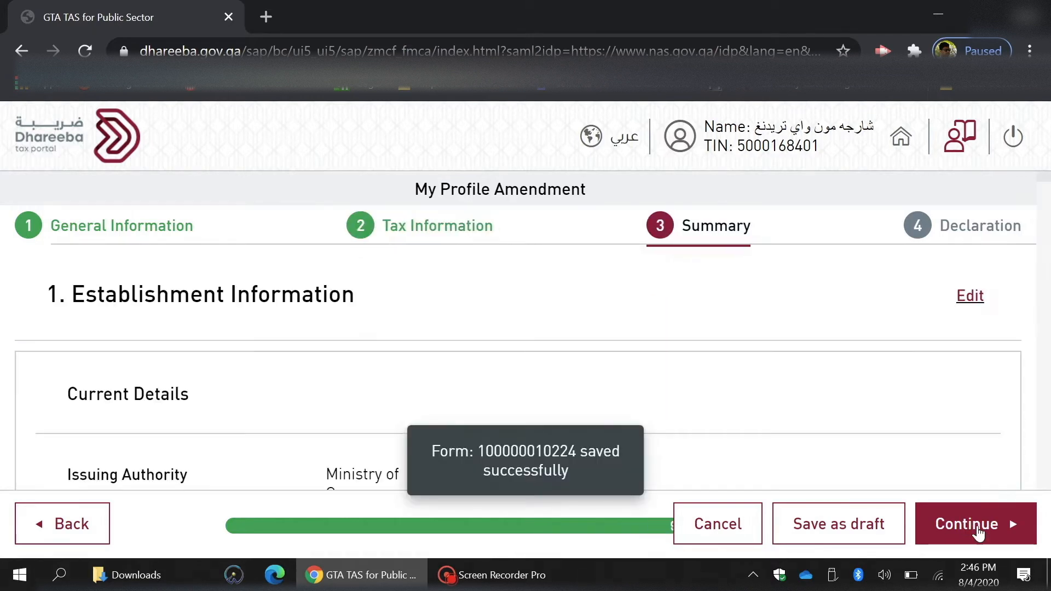
Review the full amendment summary and proceed to the declaration.
{"action": "scroll", "coordinate": [721, 292], "scroll_direction": "down", "scroll_amount": 15}
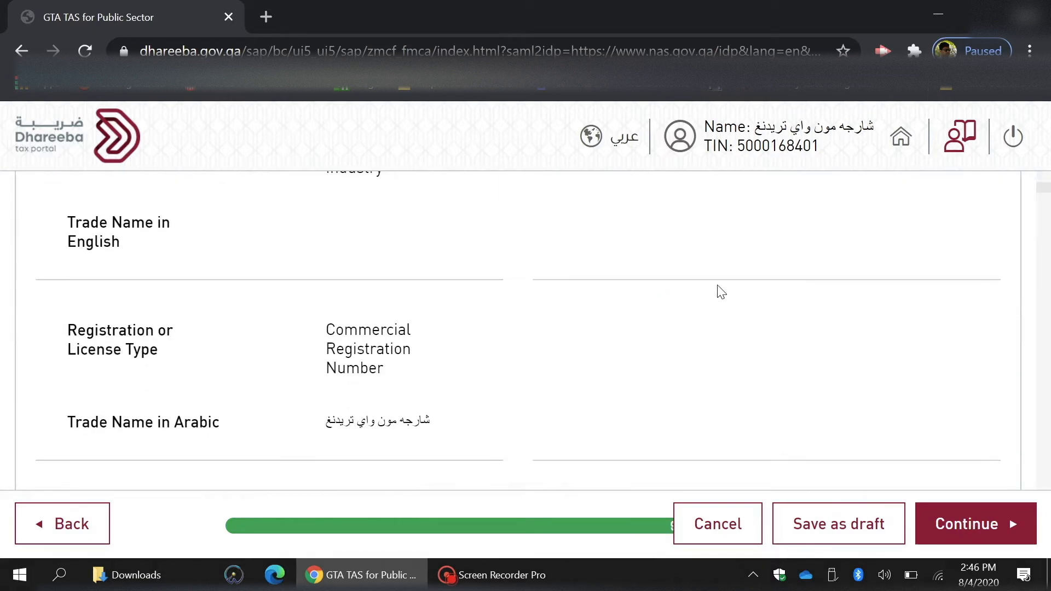
{"action": "scroll", "coordinate": [721, 292], "scroll_direction": "down", "scroll_amount": 15}
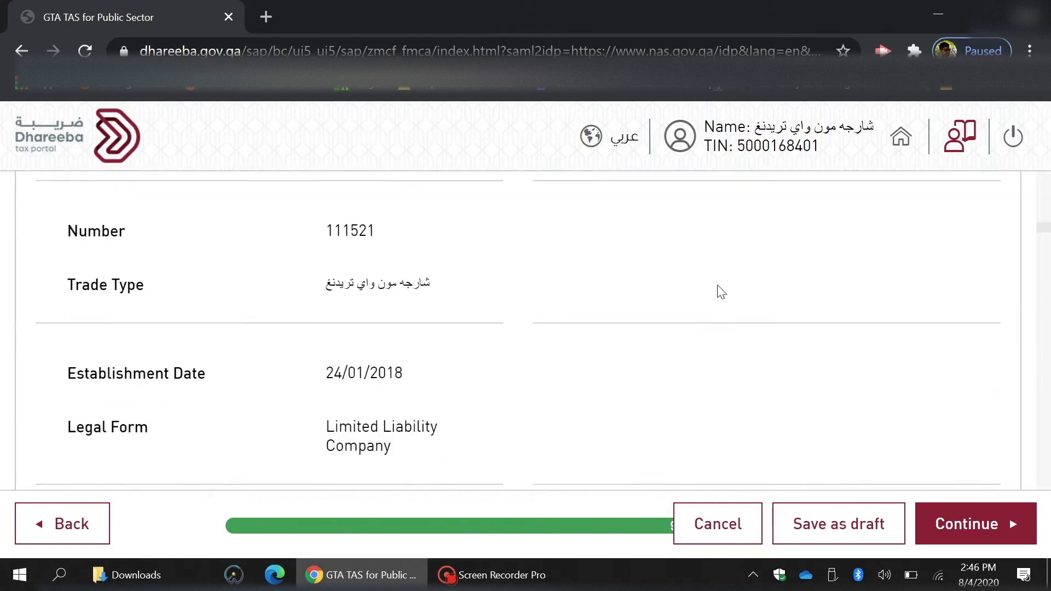
{"action": "scroll", "coordinate": [721, 291], "scroll_direction": "down", "scroll_amount": 15}
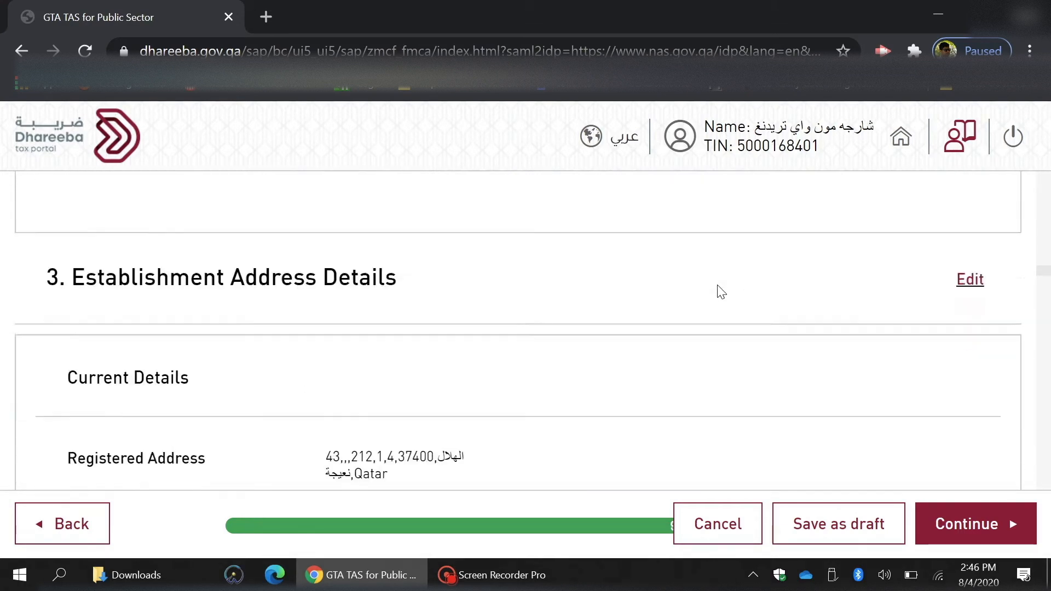
{"action": "scroll", "coordinate": [721, 291], "scroll_direction": "down", "scroll_amount": 15}
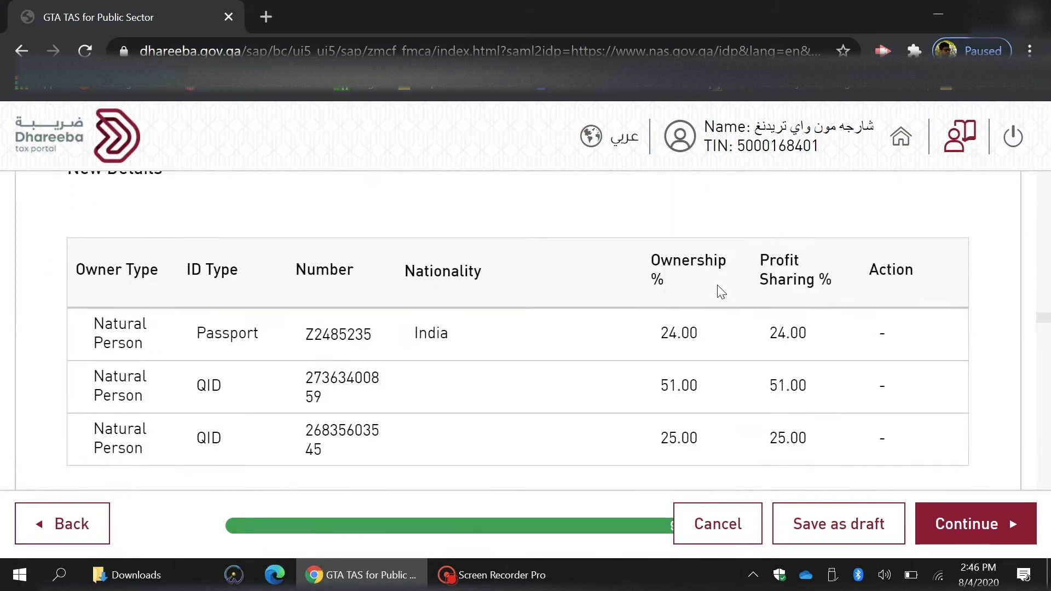
{"action": "scroll", "coordinate": [721, 292], "scroll_direction": "down", "scroll_amount": 15}
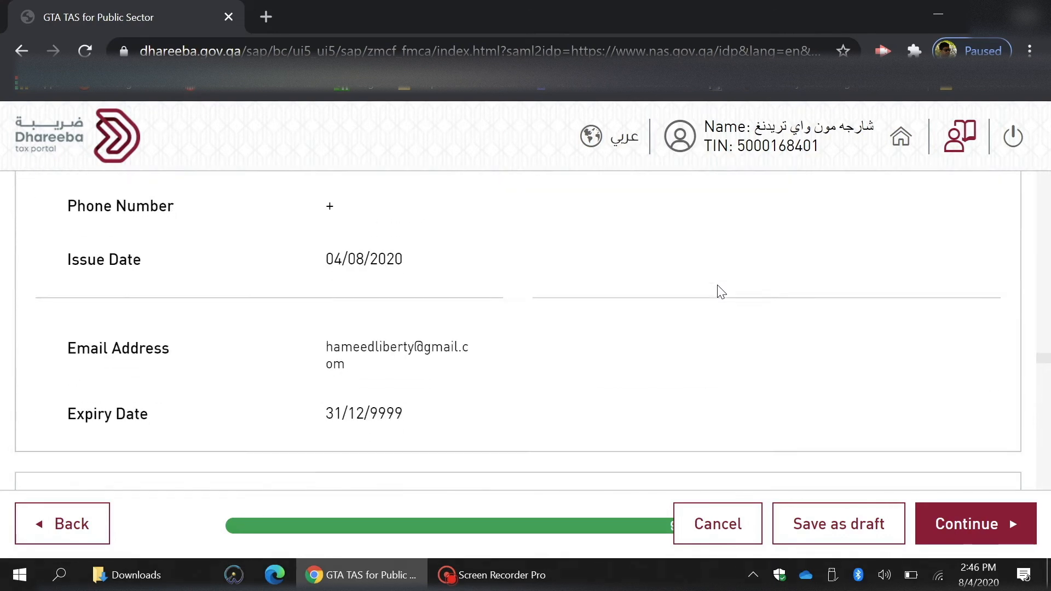
{"action": "scroll", "coordinate": [721, 292], "scroll_direction": "down", "scroll_amount": 15}
{"action": "scroll", "coordinate": [721, 291], "scroll_direction": "down", "scroll_amount": 15}
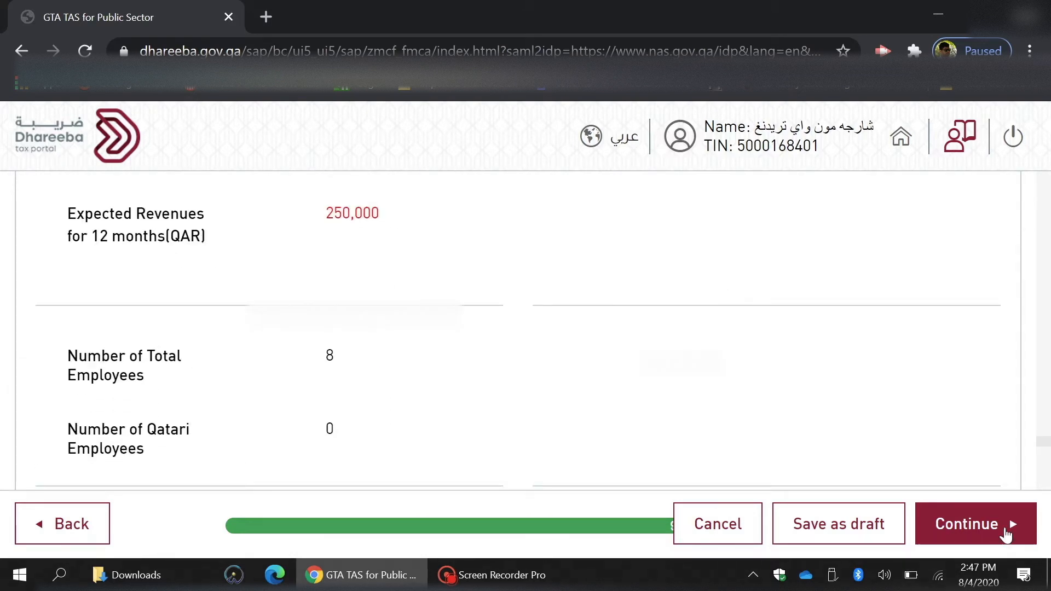
{"action": "left_click", "coordinate": [1006, 535]}
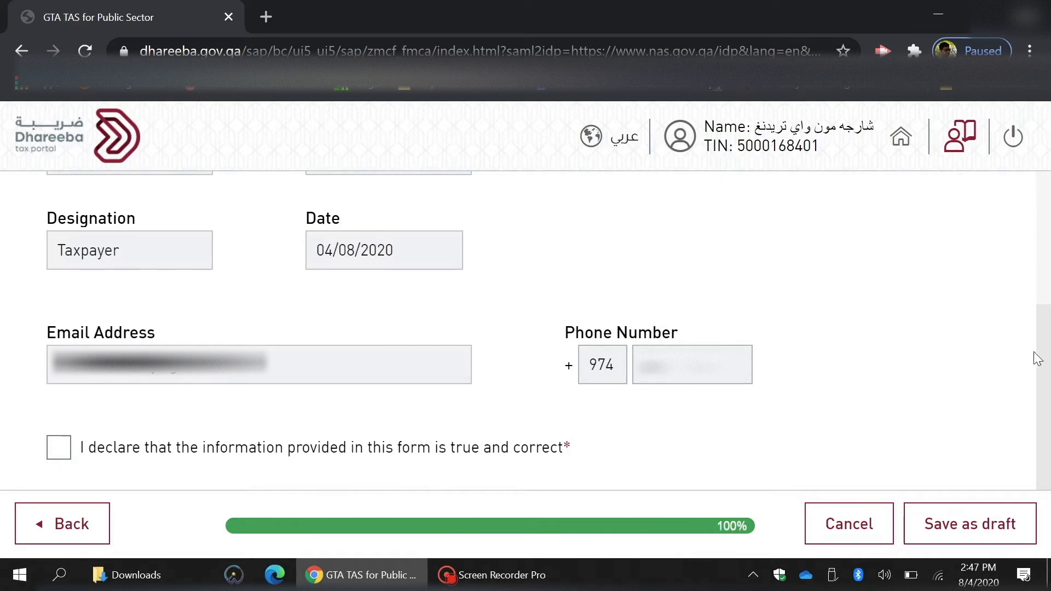
Declare the information correct and submit the profile amendment.
{"action": "left_click", "coordinate": [458, 453]}
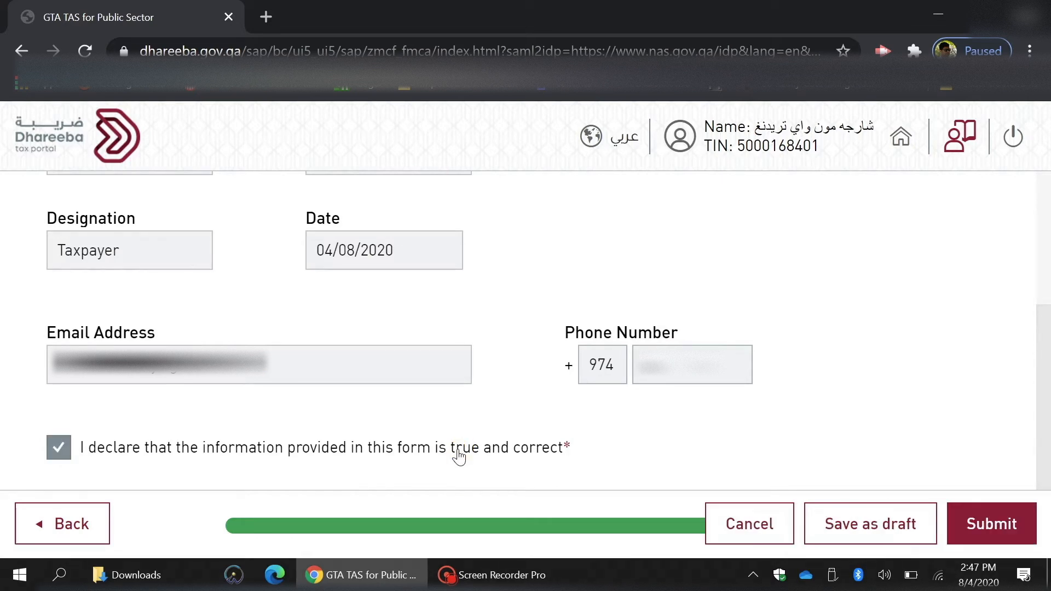
{"action": "left_click", "coordinate": [1013, 526]}
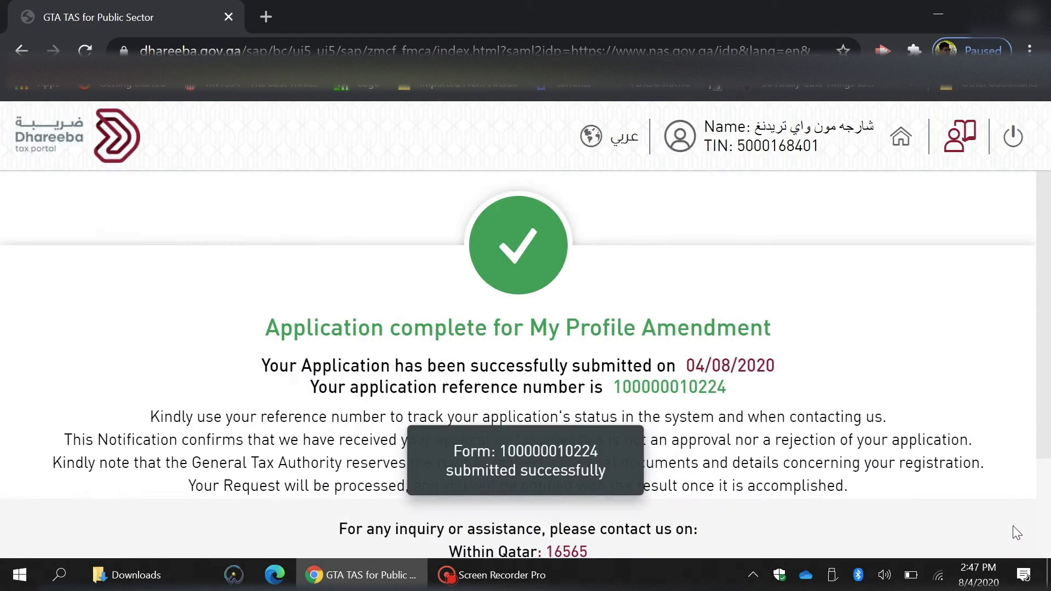
{"action": "left_click_drag", "start_coordinate": [1039, 320], "coordinate": [1040, 394]}
Close the confirmation and open the New Registration certificate from My Certificates.
{"action": "left_click", "coordinate": [532, 528]}
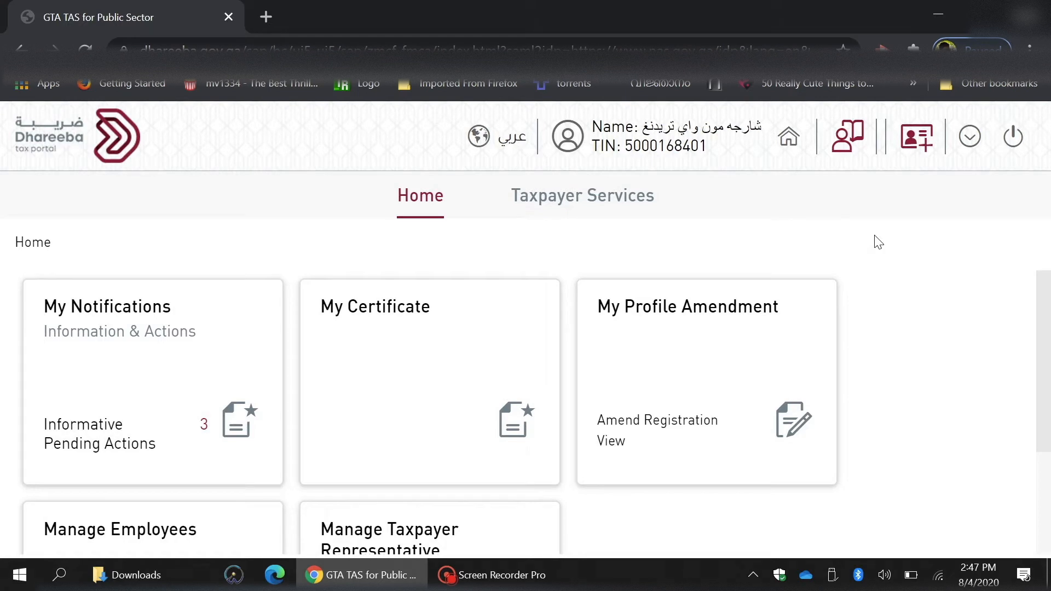
{"action": "left_click", "coordinate": [361, 369]}
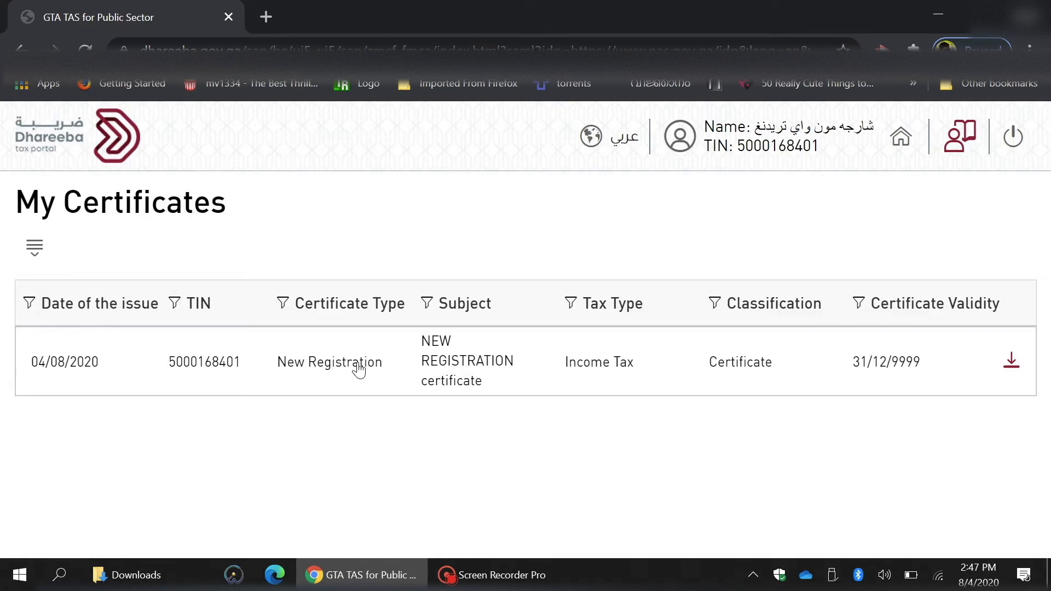
{"action": "left_click", "coordinate": [359, 371]}
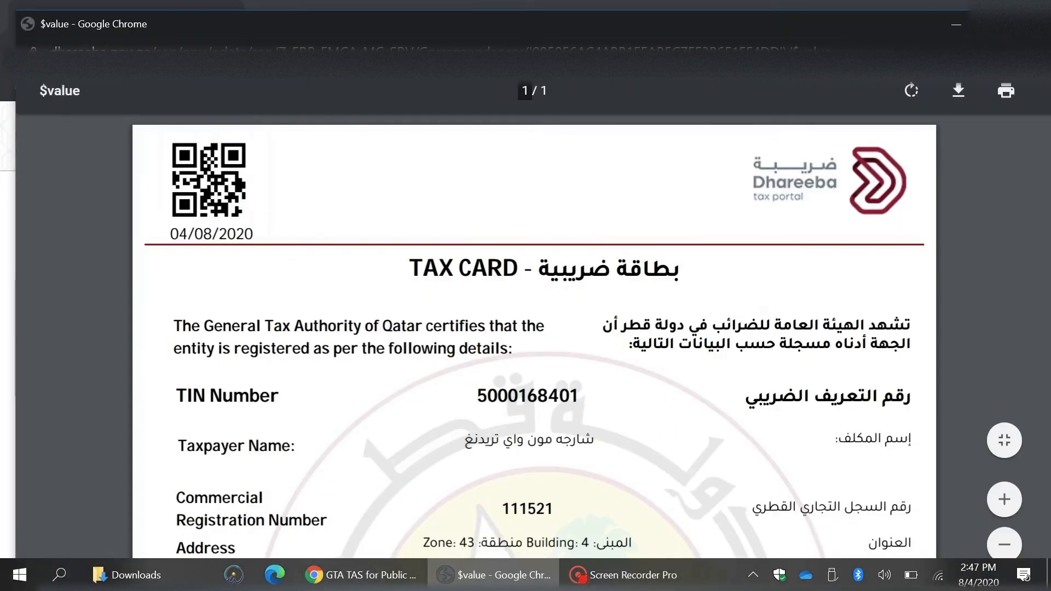
Close the Tax Card PDF viewer window after reviewing the certificate.
{"action": "left_click", "coordinate": [1034, 23]}
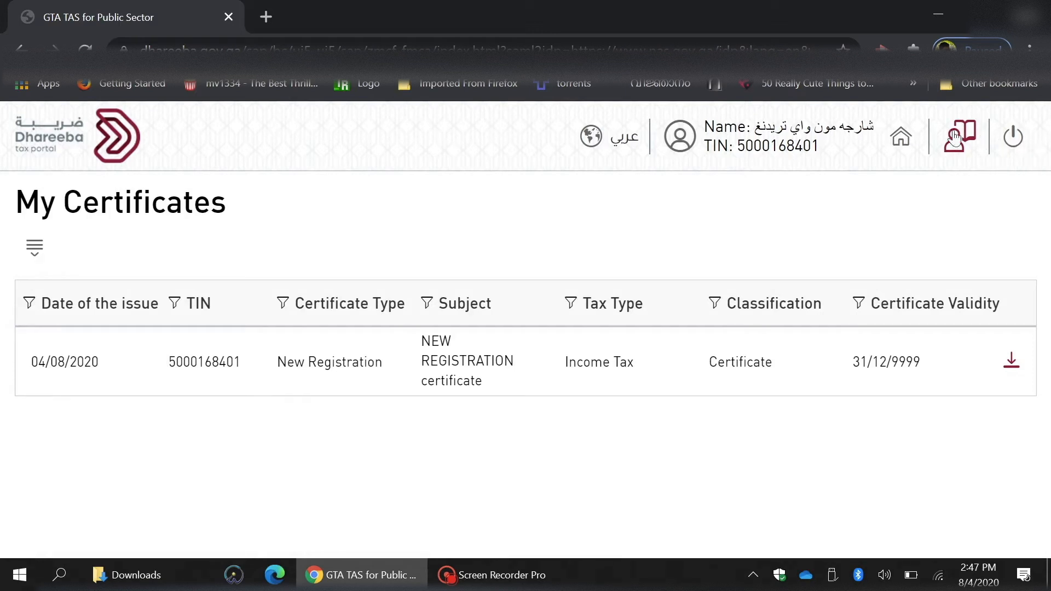
Return to the Home dashboard and sign out of the portal.
{"action": "left_click", "coordinate": [894, 137]}
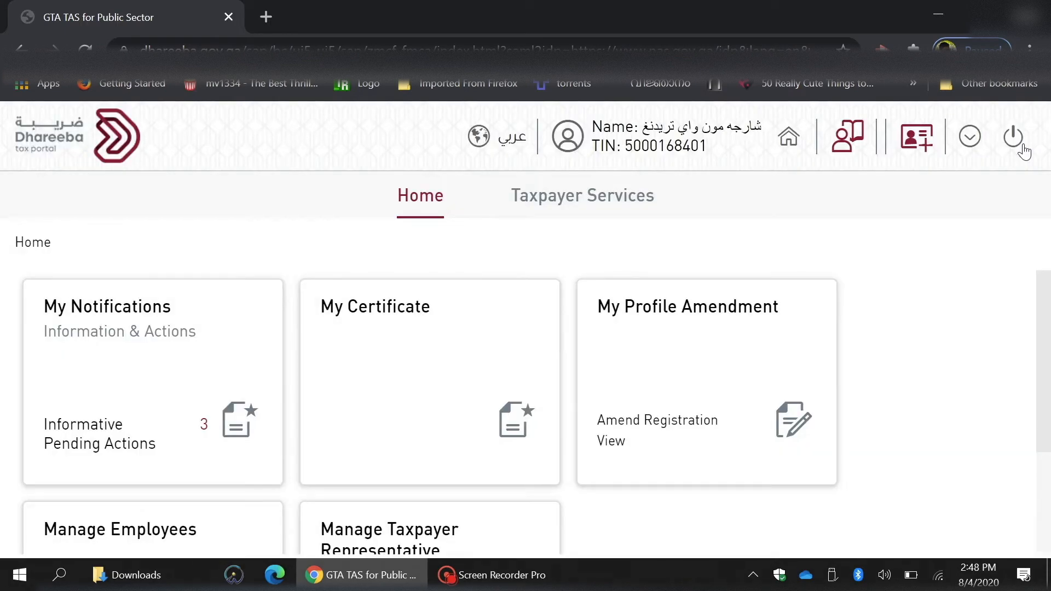
{"action": "left_click", "coordinate": [1022, 146]}
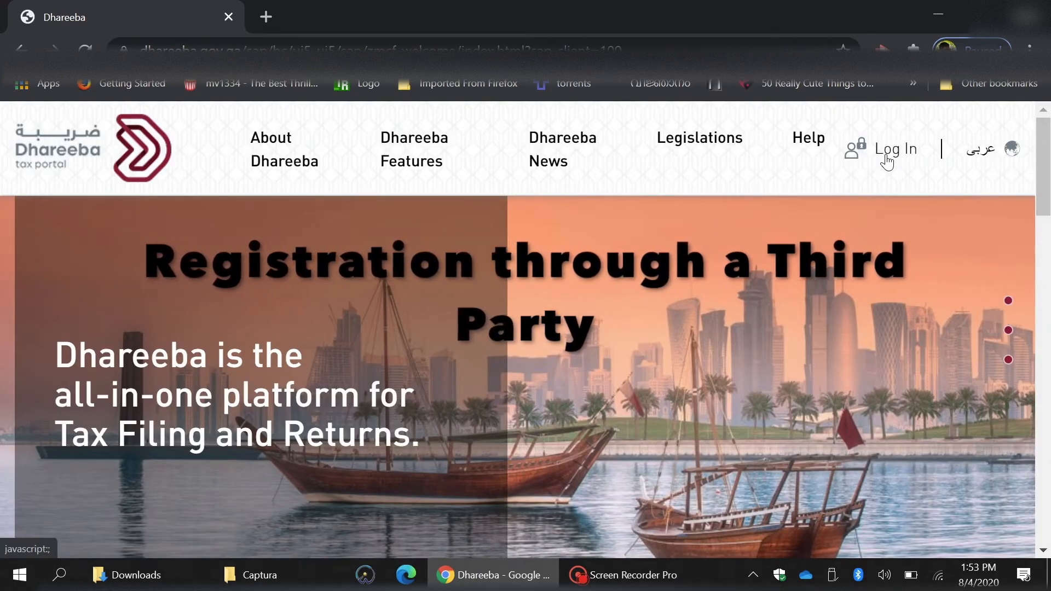
Log in again with the e-ID smart card PIN under the Individual identity.
{"action": "left_click", "coordinate": [887, 162]}
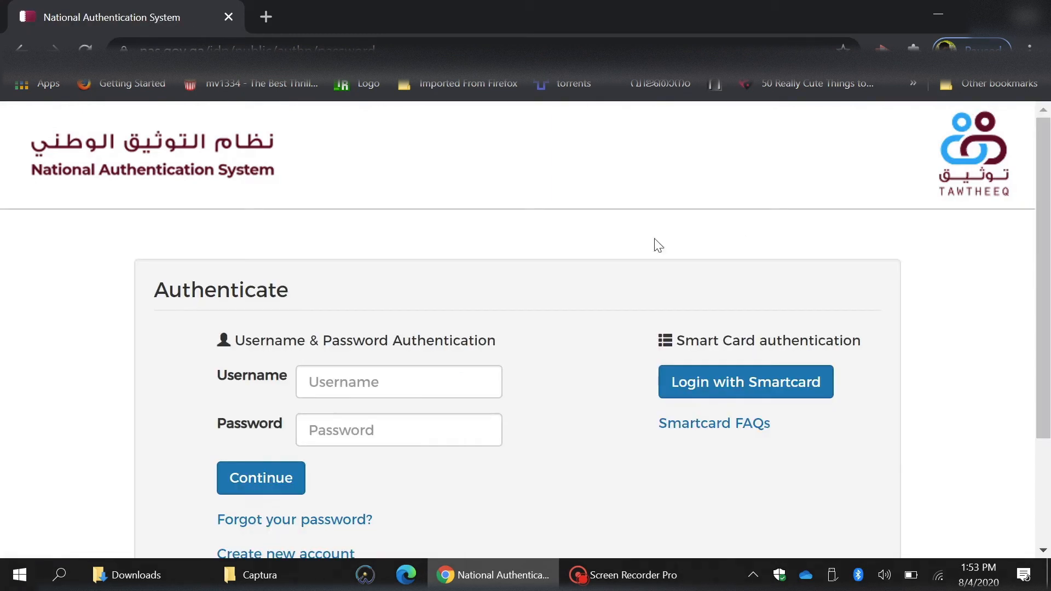
{"action": "scroll", "coordinate": [594, 249], "scroll_direction": "down", "scroll_amount": 1}
{"action": "scroll", "coordinate": [594, 249], "scroll_direction": "down", "scroll_amount": 1}
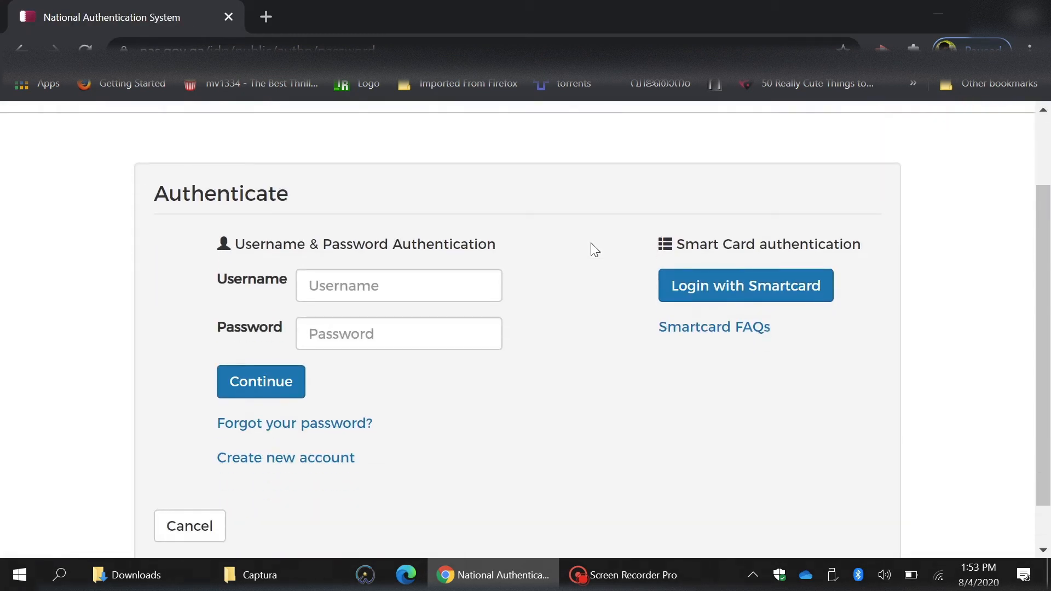
{"action": "left_click", "coordinate": [696, 286]}
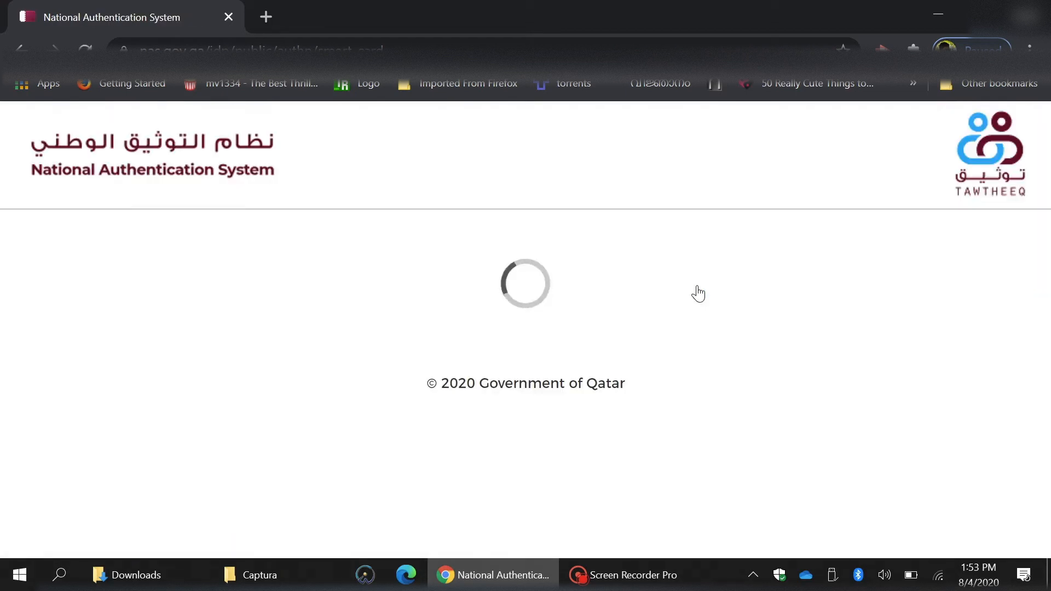
{"action": "scroll", "coordinate": [698, 294], "scroll_direction": "down", "scroll_amount": 1}
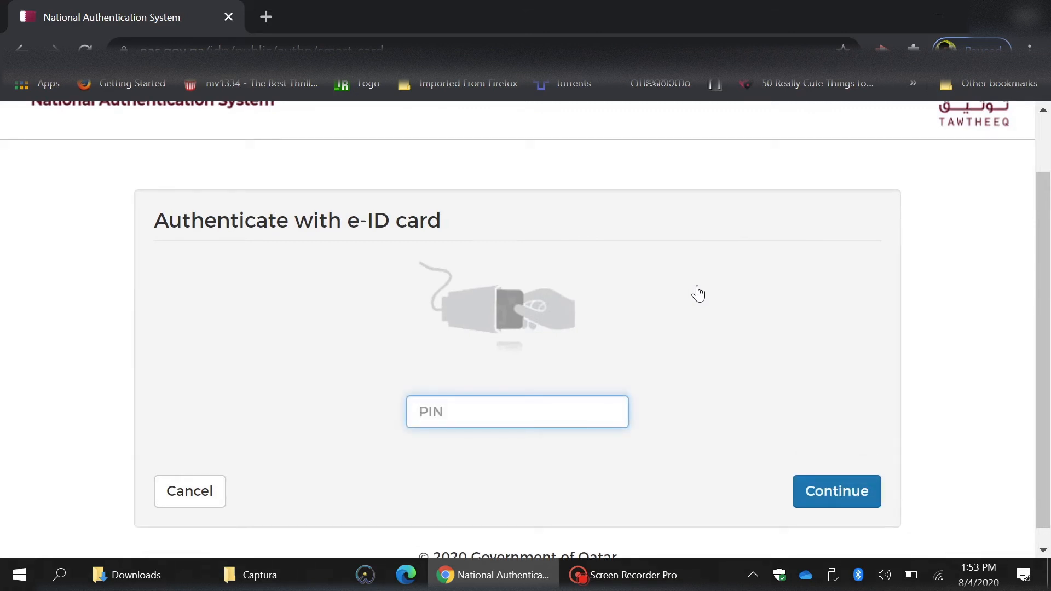
{"action": "type", "text": "1234"}
{"action": "left_click", "coordinate": [818, 491]}
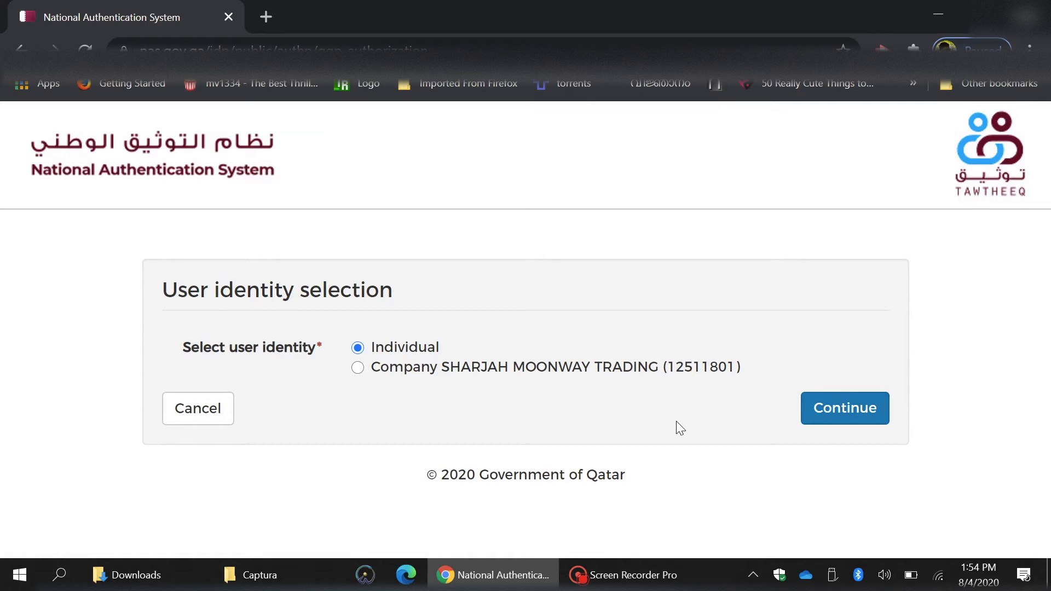
{"action": "left_click", "coordinate": [834, 403]}
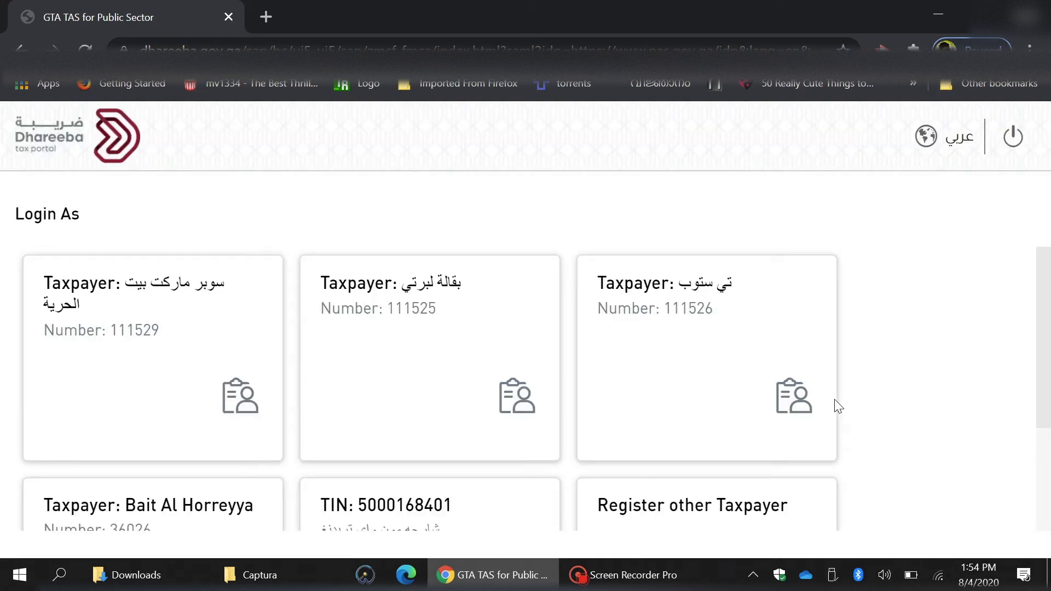
Find the Bait Al Horreyya card in the Login As list and log in as that taxpayer.
{"action": "scroll", "coordinate": [837, 406], "scroll_direction": "down", "scroll_amount": 2}
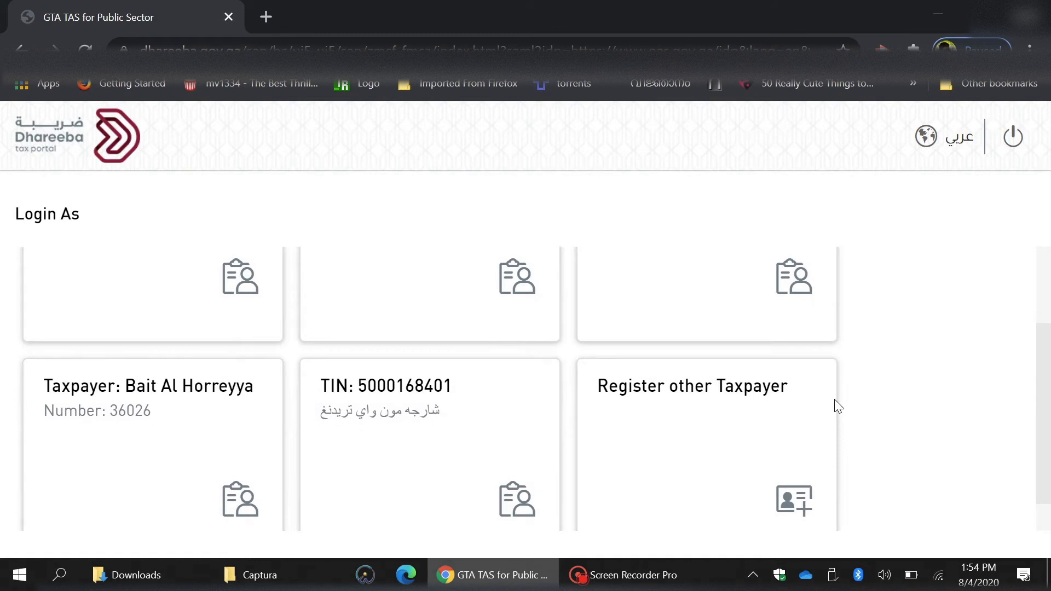
{"action": "scroll", "coordinate": [837, 406], "scroll_direction": "up", "scroll_amount": 2}
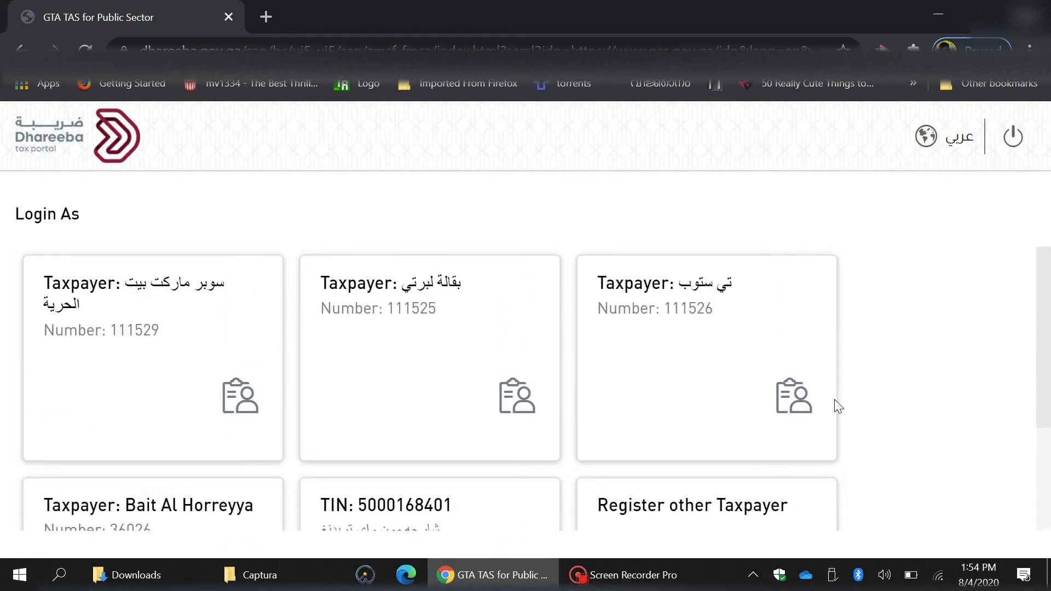
{"action": "scroll", "coordinate": [838, 406], "scroll_direction": "down", "scroll_amount": 1}
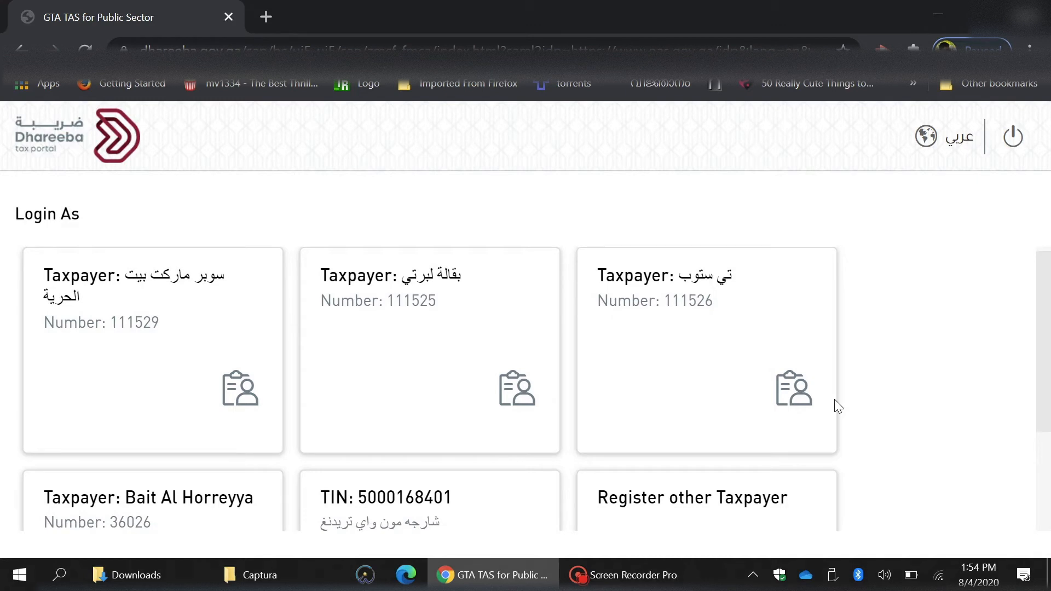
{"action": "scroll", "coordinate": [838, 406], "scroll_direction": "down", "scroll_amount": 1}
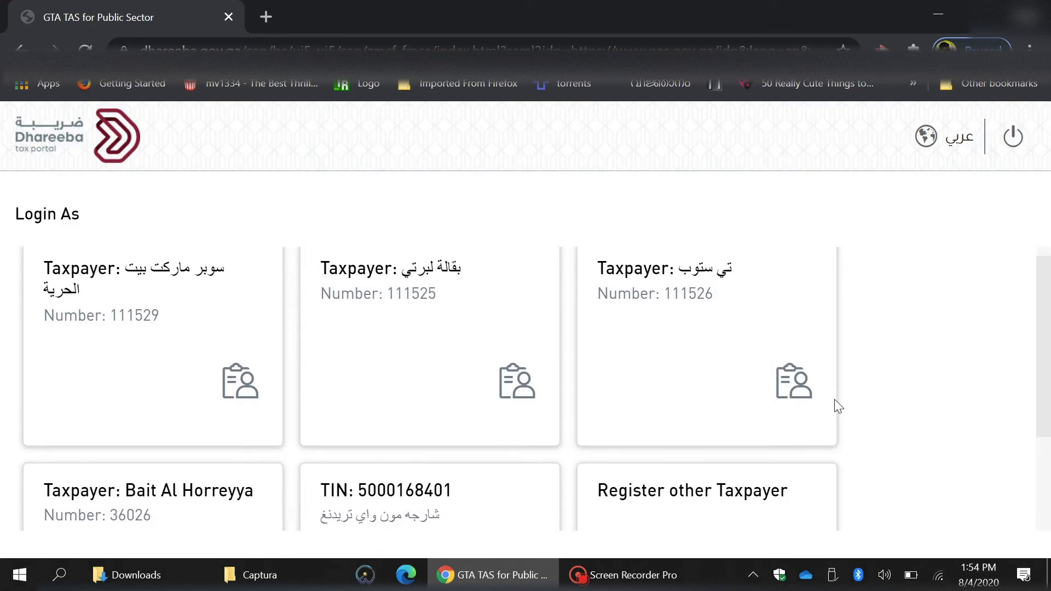
{"action": "scroll", "coordinate": [838, 406], "scroll_direction": "down", "scroll_amount": 1}
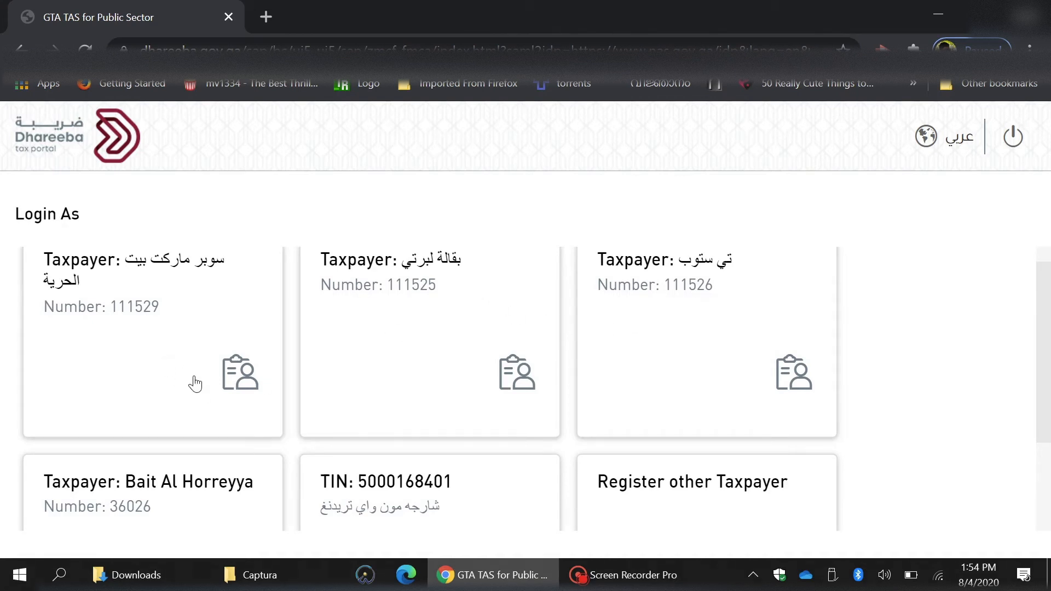
{"action": "scroll", "coordinate": [655, 419], "scroll_direction": "down", "scroll_amount": 2}
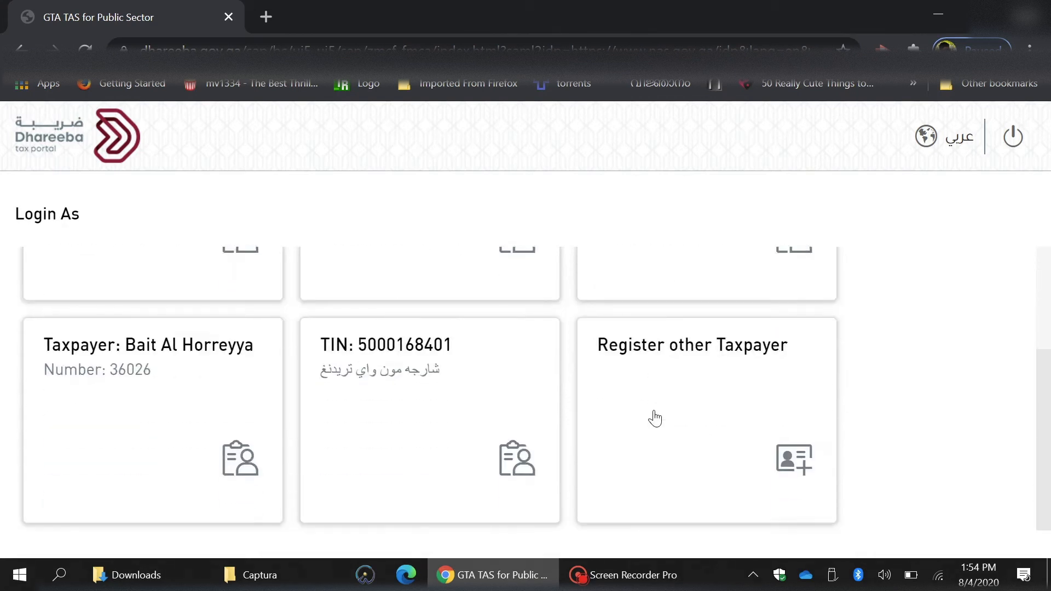
{"action": "scroll", "coordinate": [655, 419], "scroll_direction": "up", "scroll_amount": 3}
{"action": "scroll", "coordinate": [655, 419], "scroll_direction": "down", "scroll_amount": 1}
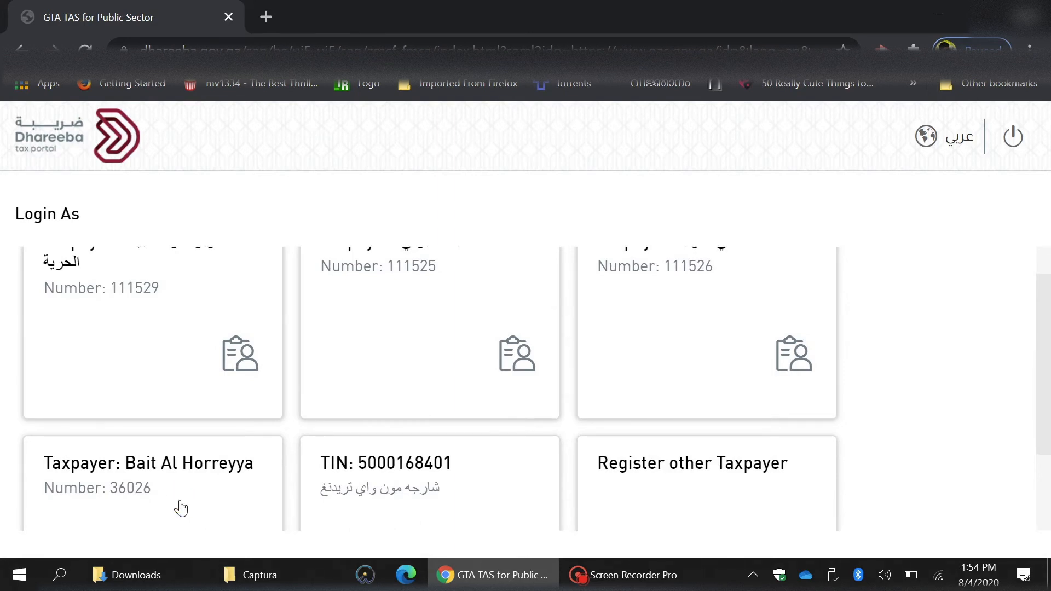
{"action": "left_click", "coordinate": [180, 508]}
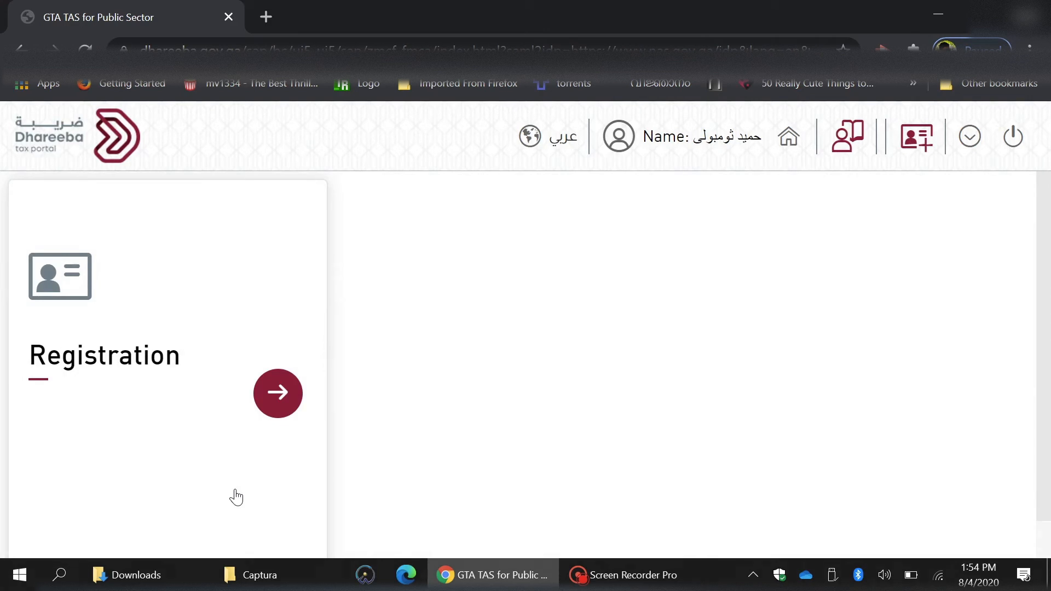
Start a Registration through Taxpayer Representative application from the Registration services.
{"action": "left_click", "coordinate": [277, 387]}
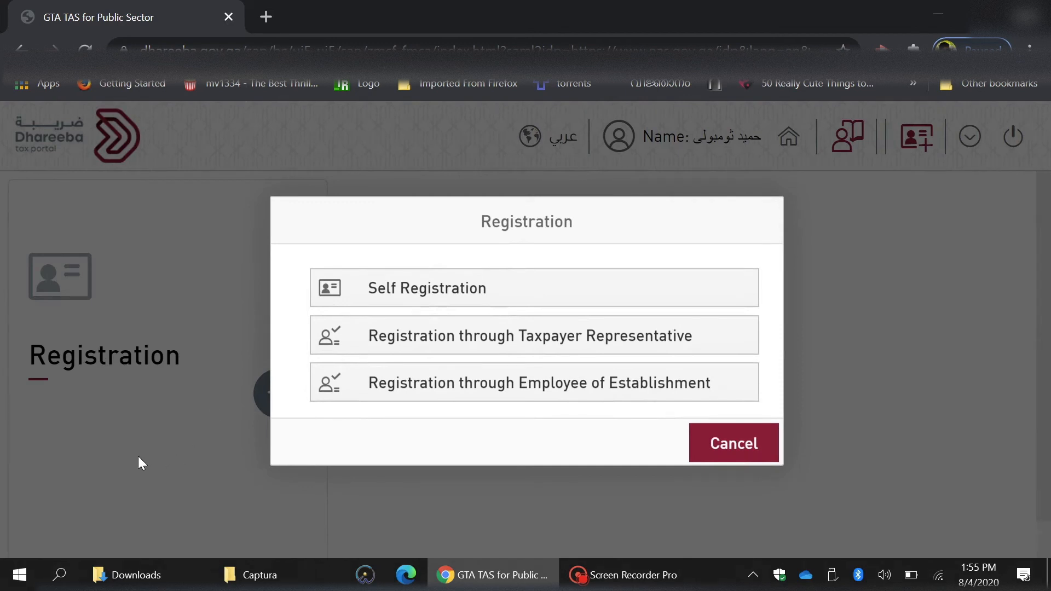
{"action": "left_click", "coordinate": [467, 338]}
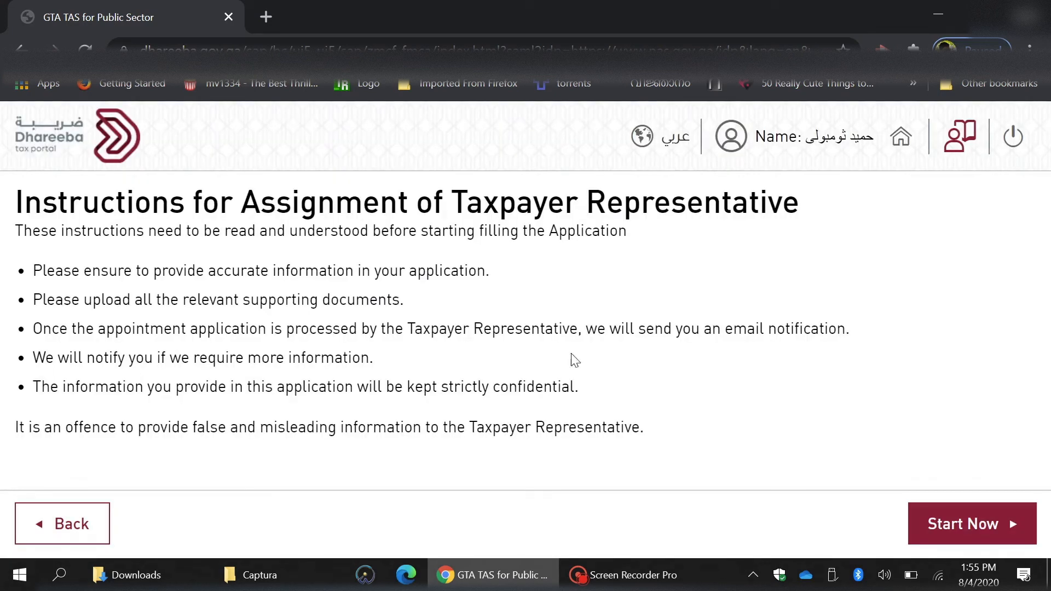
{"action": "left_click", "coordinate": [983, 527]}
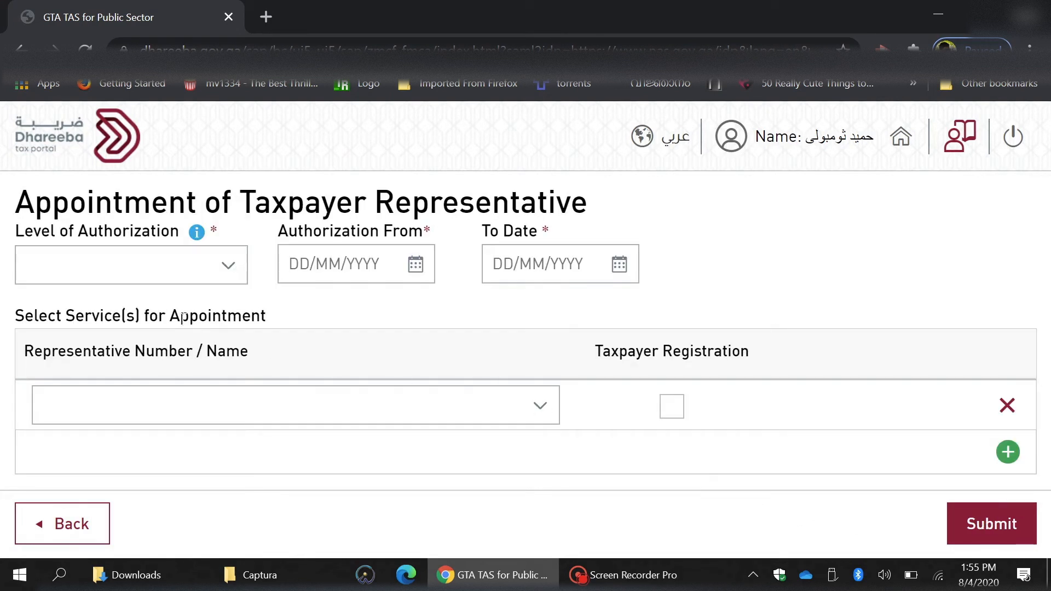
Set the authorization level to Full Access, starting from 01/01/2020.
{"action": "left_click", "coordinate": [225, 281]}
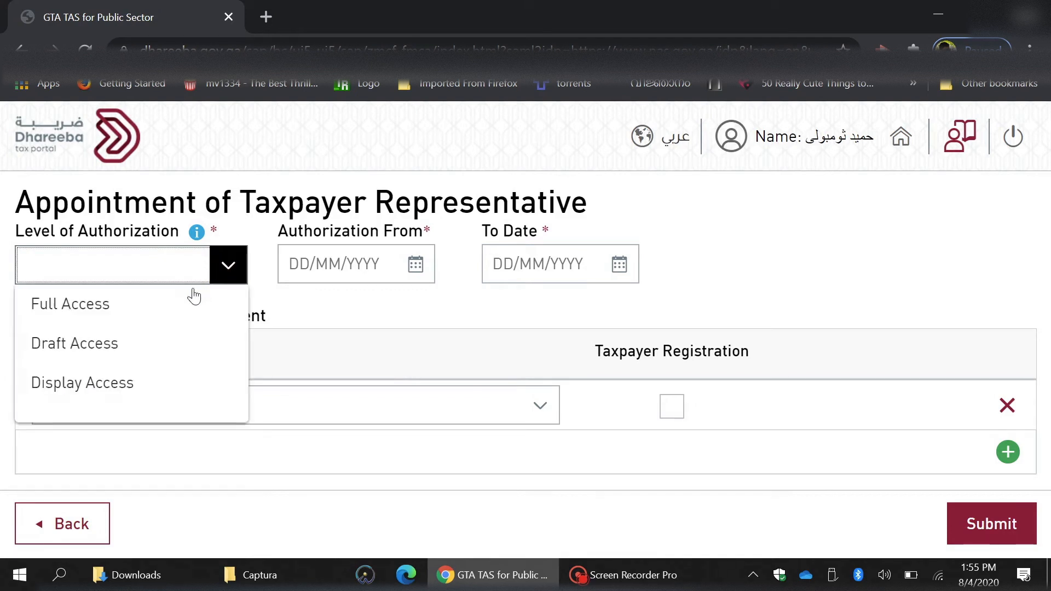
{"action": "left_click", "coordinate": [117, 315]}
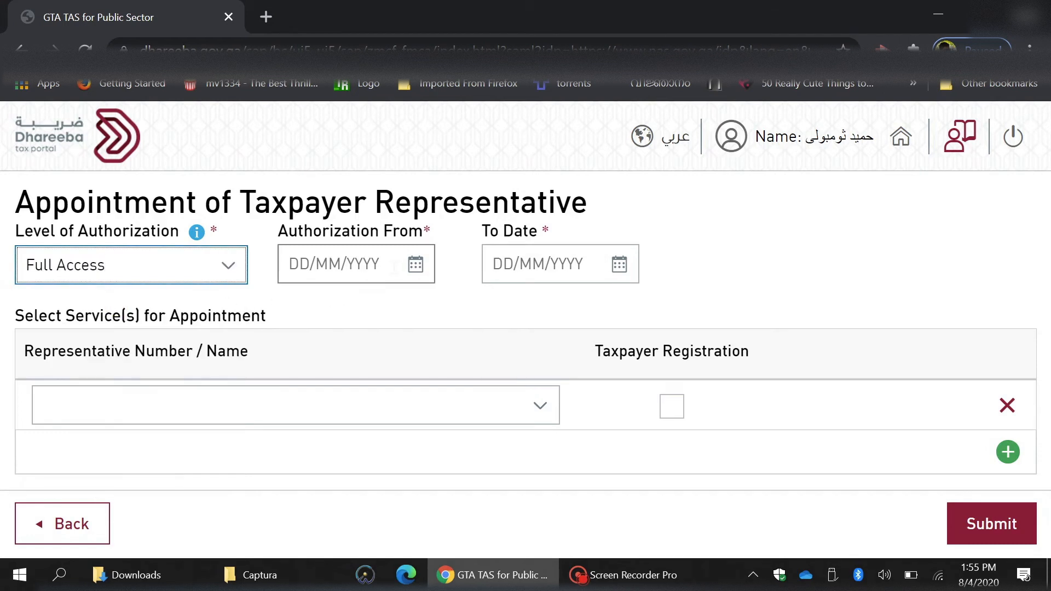
{"action": "left_click", "coordinate": [411, 266]}
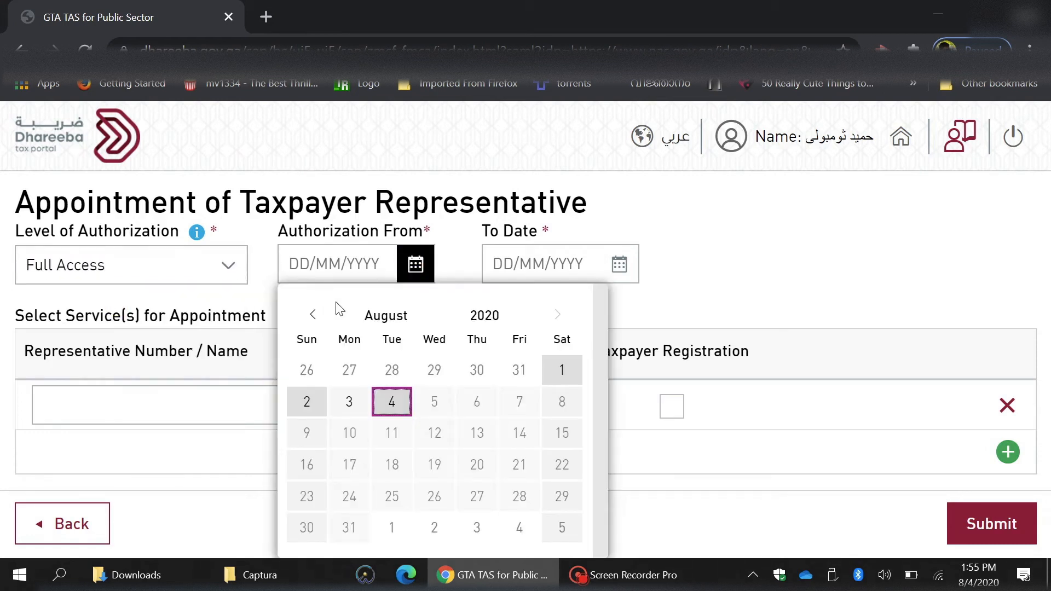
{"action": "left_click", "coordinate": [311, 315]}
{"action": "left_click", "coordinate": [311, 316]}
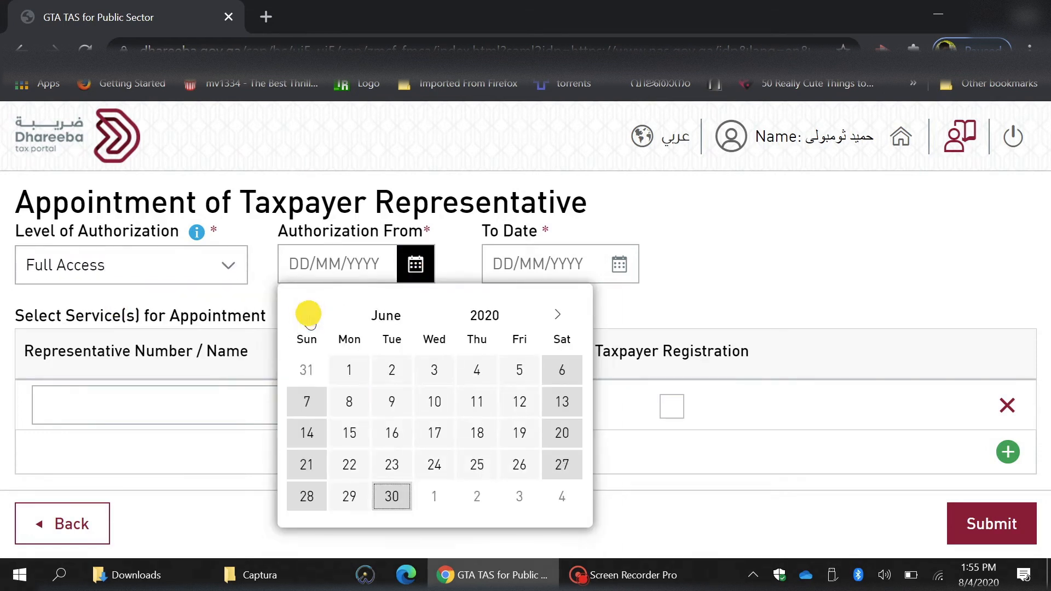
{"action": "left_click", "coordinate": [311, 315]}
{"action": "left_click", "coordinate": [311, 316]}
{"action": "left_click", "coordinate": [311, 315]}
{"action": "left_click", "coordinate": [311, 316]}
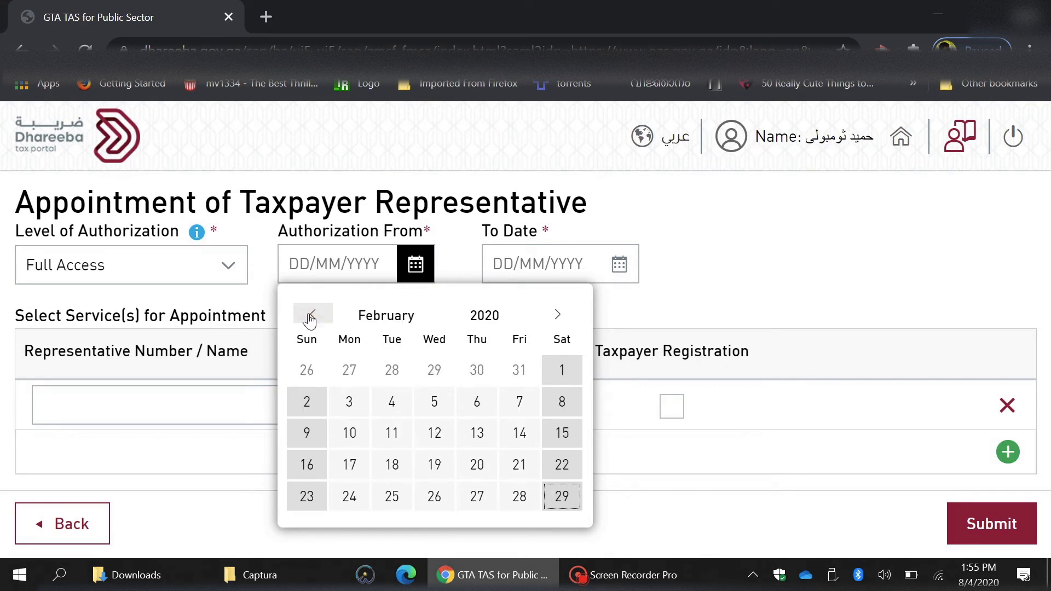
{"action": "left_click", "coordinate": [311, 315]}
{"action": "left_click", "coordinate": [432, 370]}
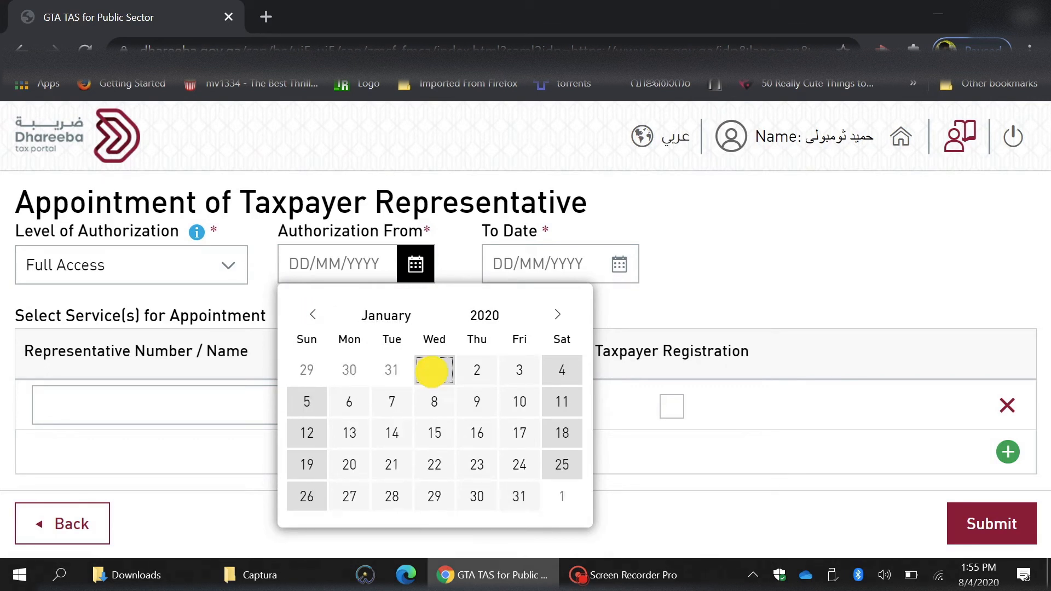
Set the authorization end date to 31/12/2023.
{"action": "left_click", "coordinate": [617, 258]}
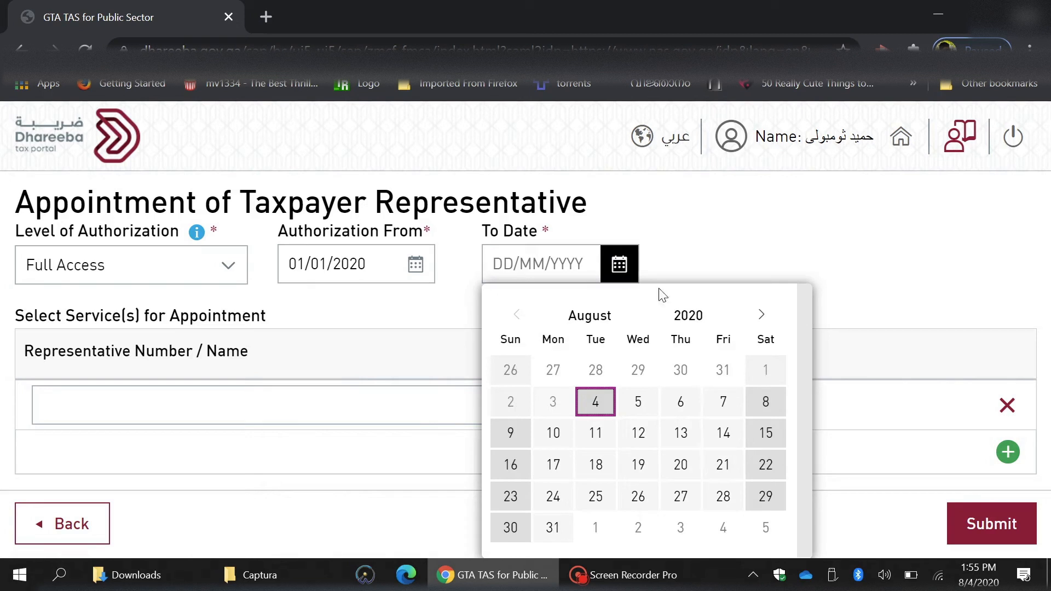
{"action": "left_click", "coordinate": [689, 316]}
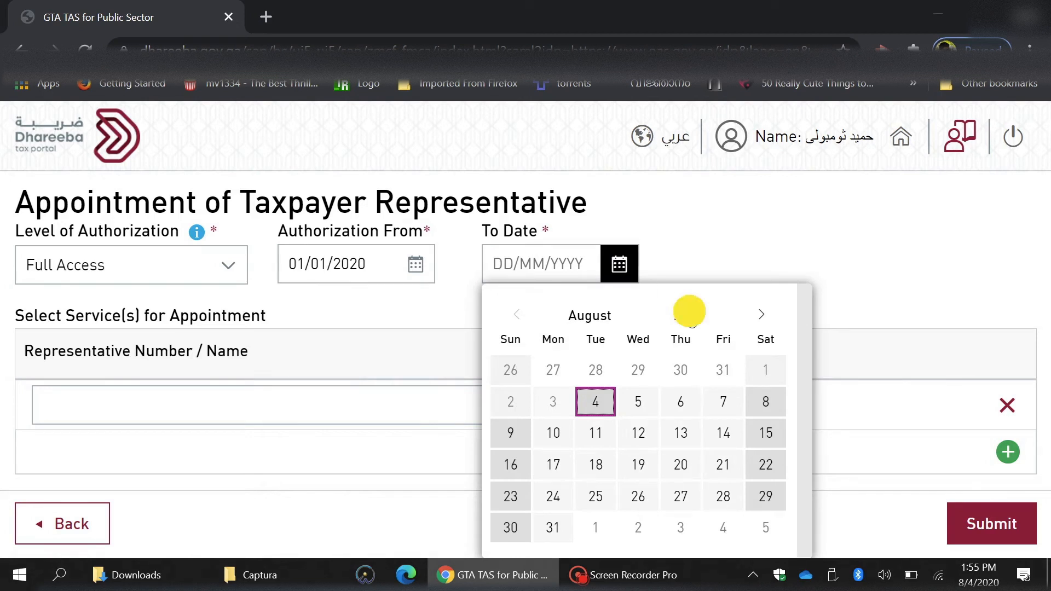
{"action": "left_click", "coordinate": [745, 374]}
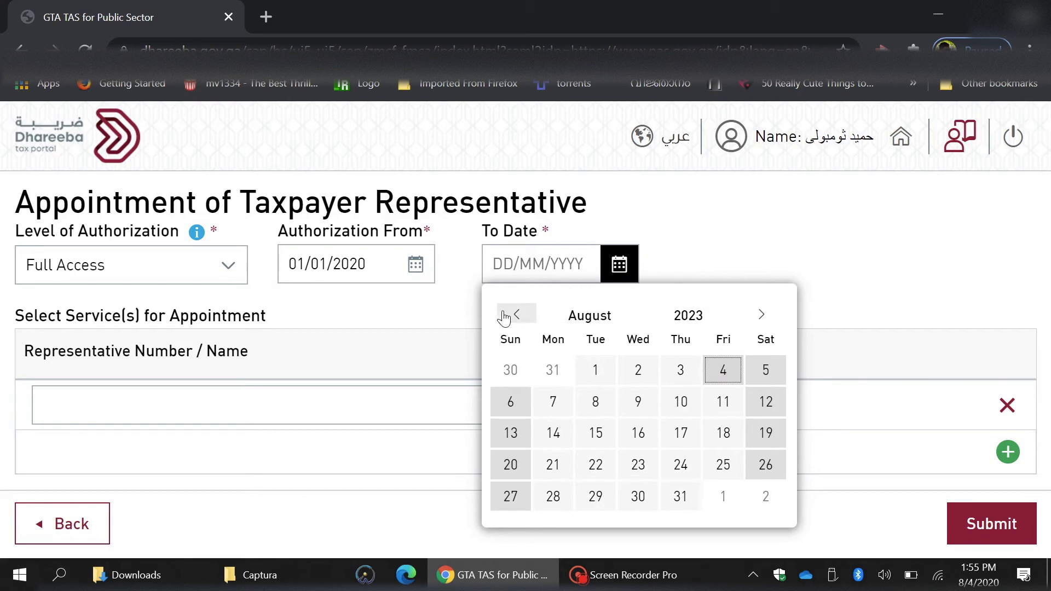
{"action": "left_click", "coordinate": [762, 315]}
{"action": "left_click", "coordinate": [764, 313]}
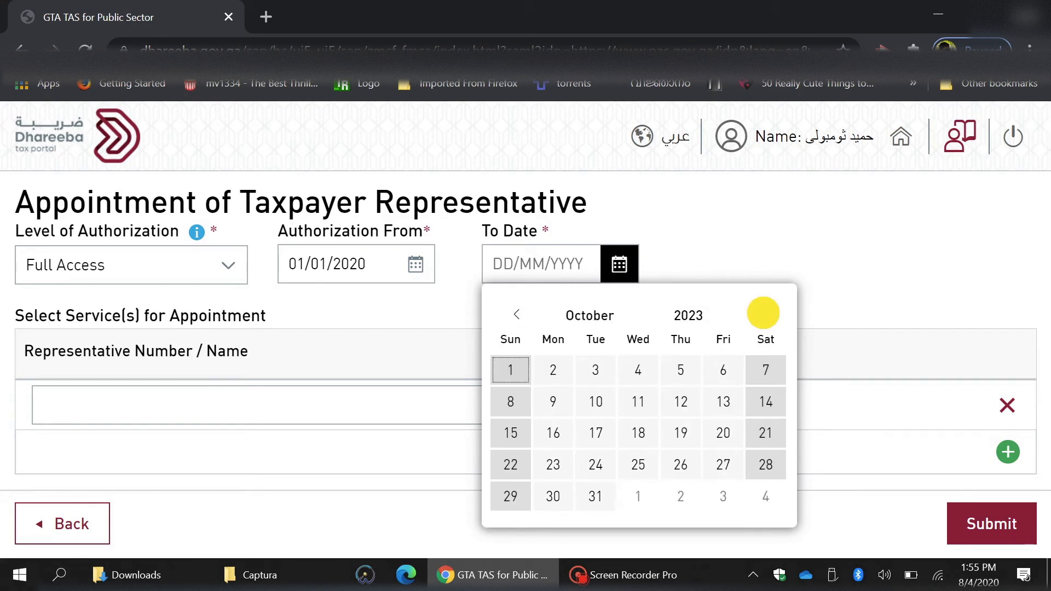
{"action": "left_click", "coordinate": [763, 313]}
{"action": "left_click", "coordinate": [764, 313]}
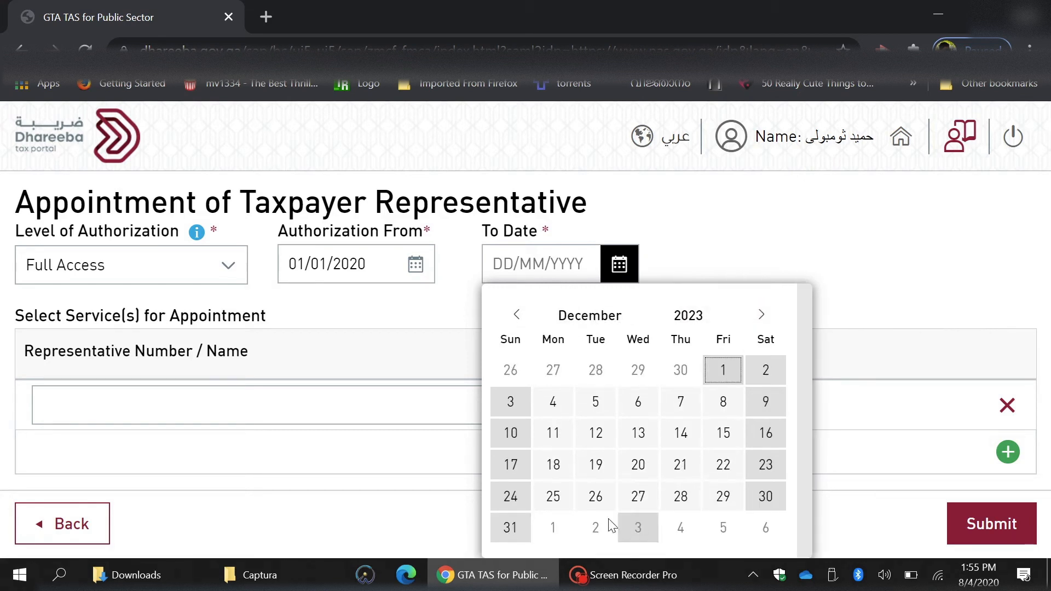
{"action": "left_click", "coordinate": [510, 527]}
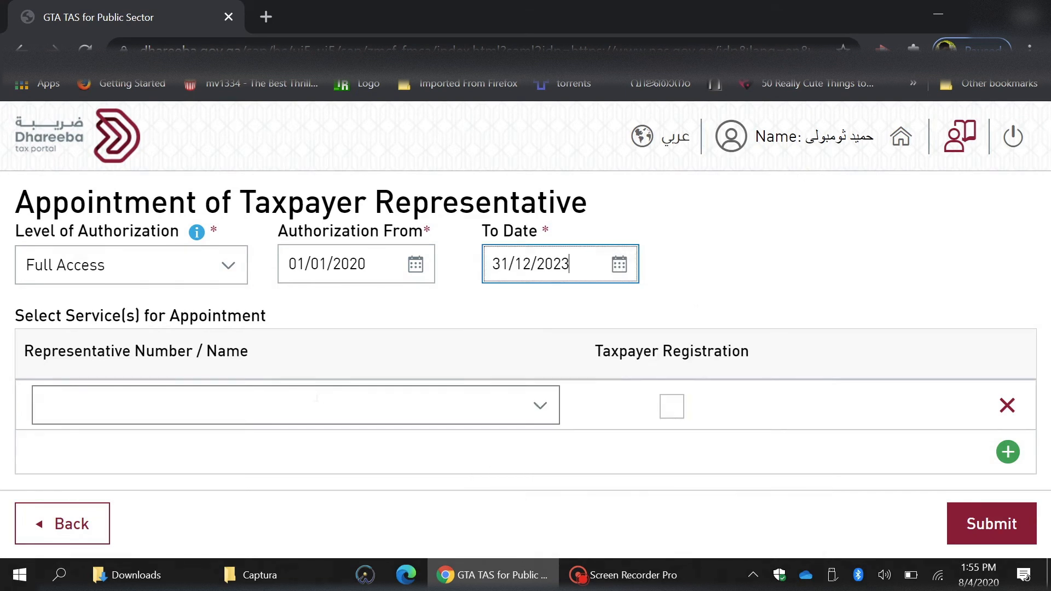
{"action": "left_click", "coordinate": [532, 398]}
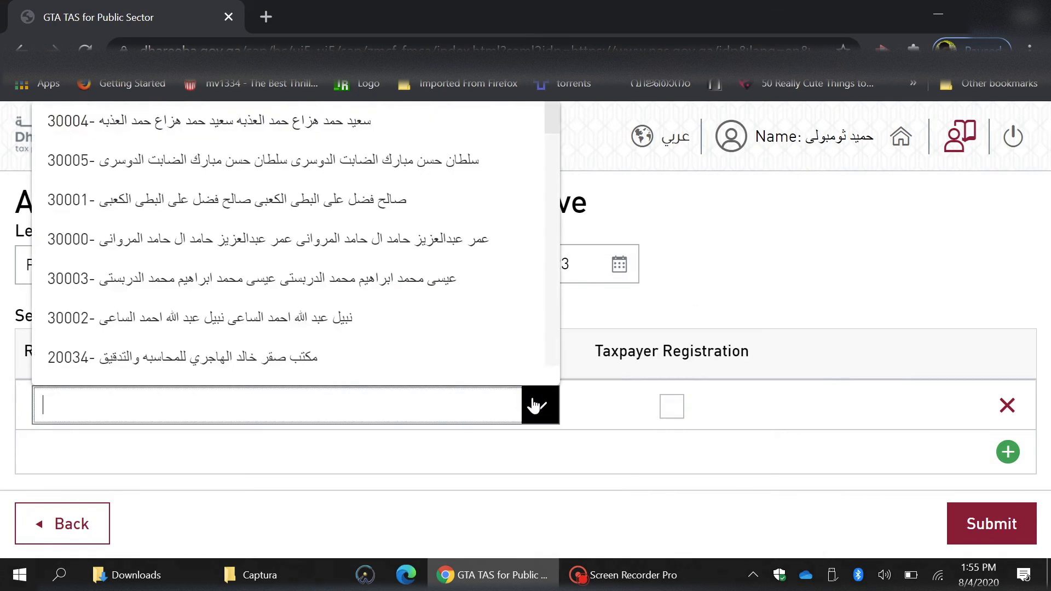
Find the representative by their number, tick Taxpayer Registration, and submit the appointment.
{"action": "left_click", "coordinate": [420, 409]}
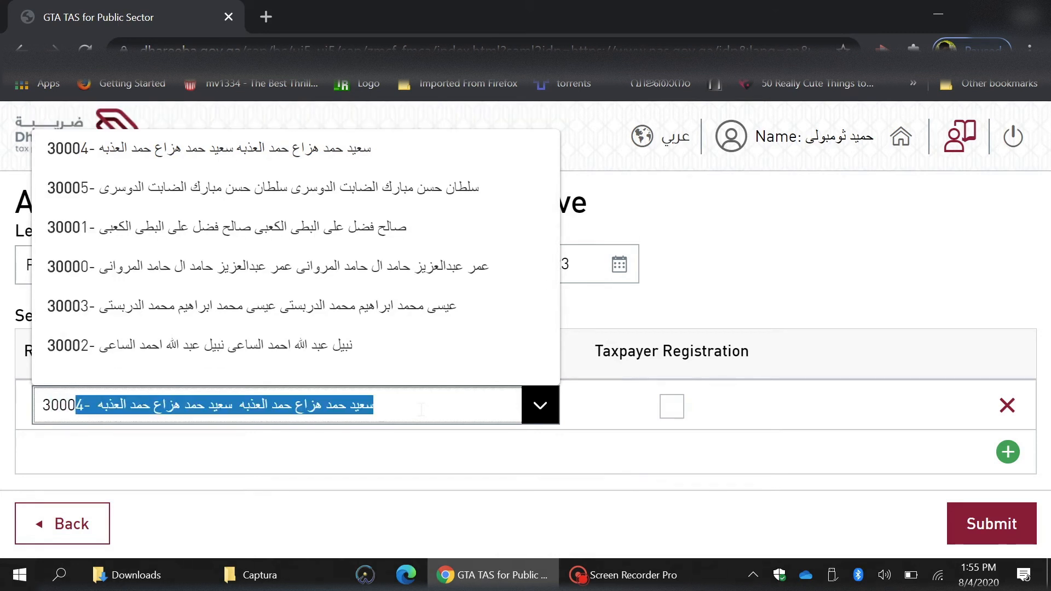
{"action": "left_click", "coordinate": [423, 445]}
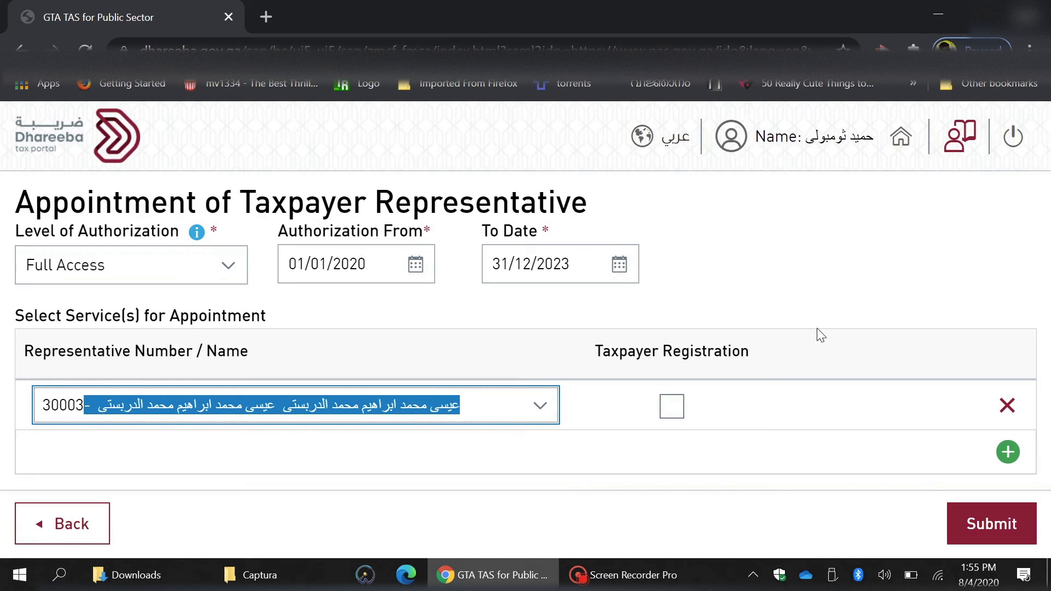
{"action": "left_click", "coordinate": [670, 407]}
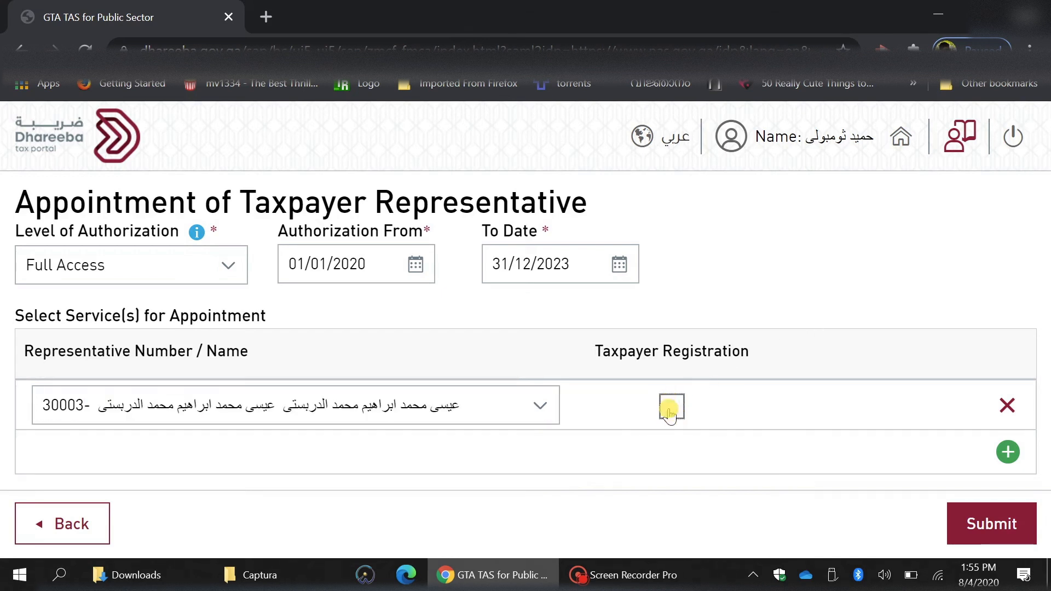
{"action": "left_click", "coordinate": [988, 527]}
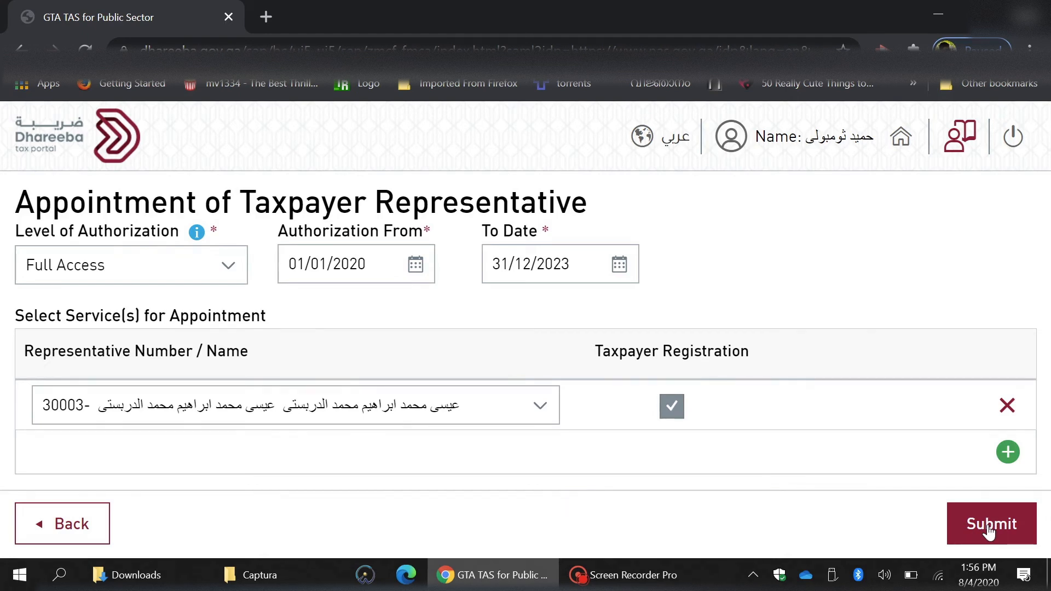